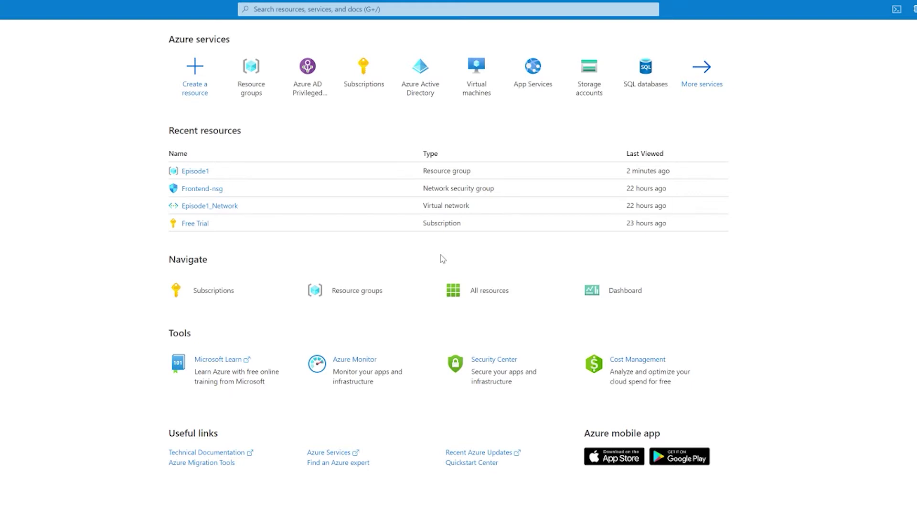
Open the Episode1 resource group from the Recent resources list on the home page
click(194, 172)
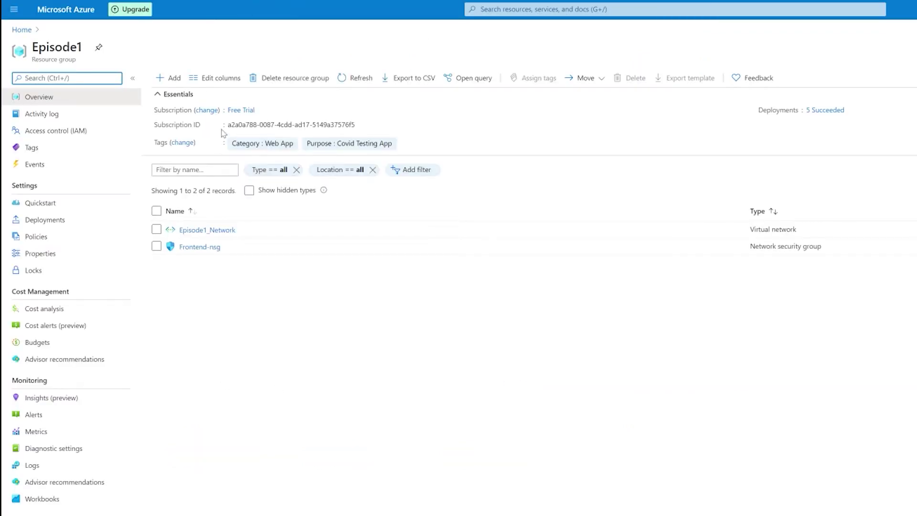
Add a new resource to Episode1 and start a virtual machine from Ubuntu Server 18.04 LTS
click(174, 81)
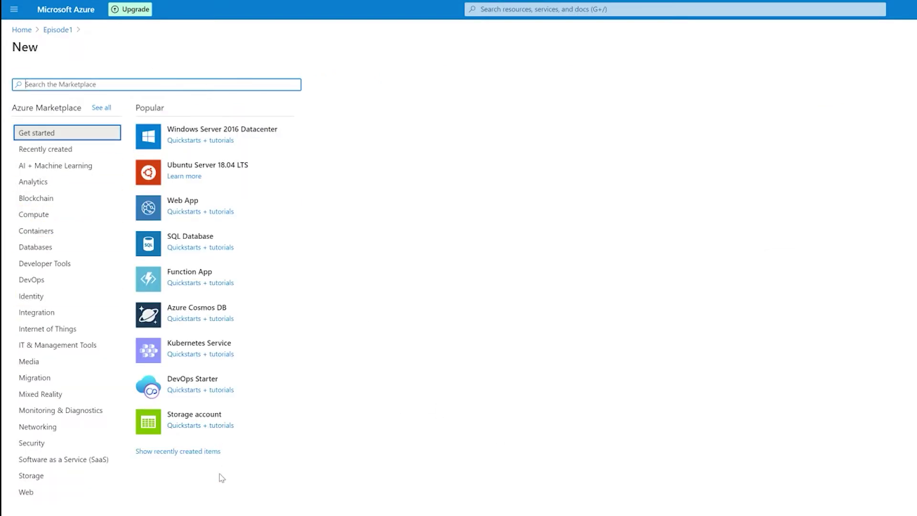
click(189, 167)
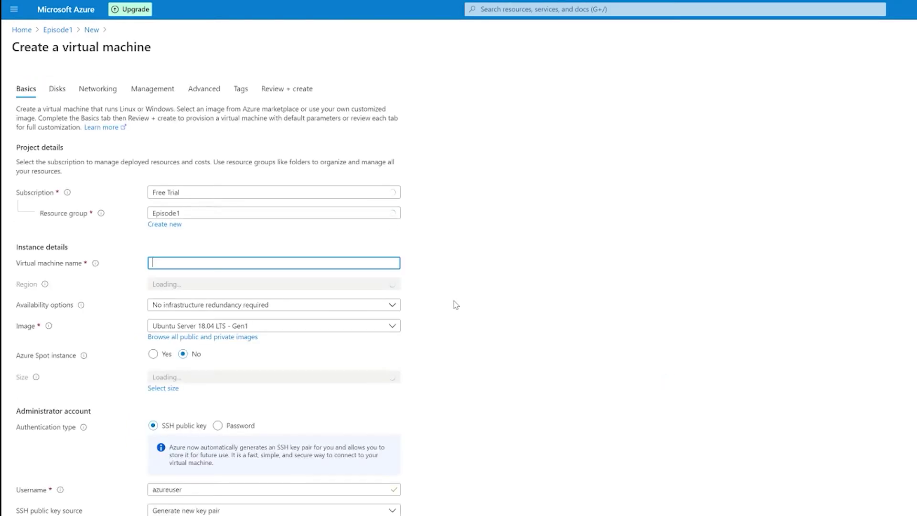
scroll(598, 293, down, 1)
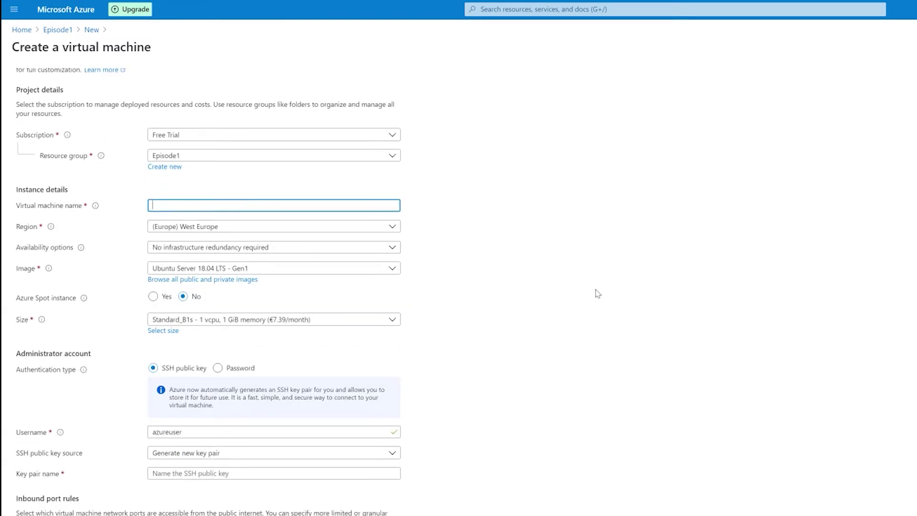
scroll(596, 294, up, 1)
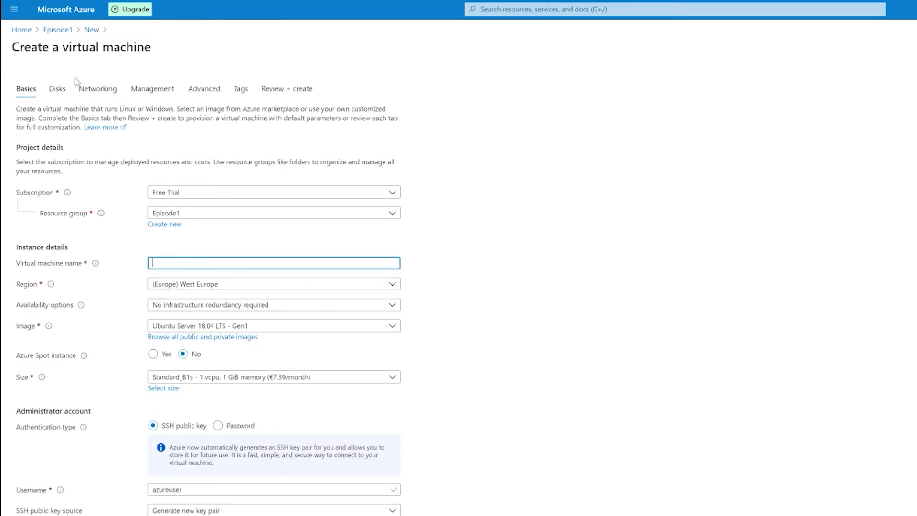
Preview the Disks, Networking, Management and Advanced settings, then return to Basics
click(46, 90)
click(47, 90)
click(98, 90)
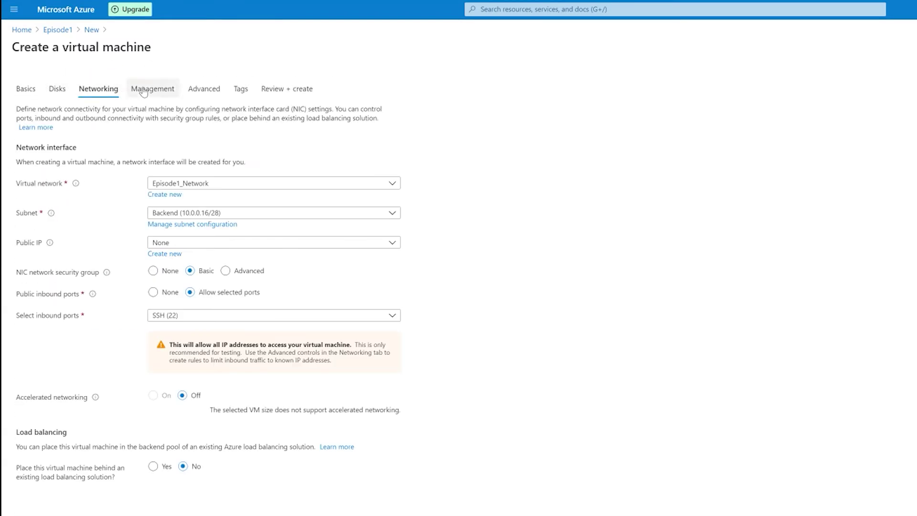
click(152, 90)
click(205, 91)
click(152, 90)
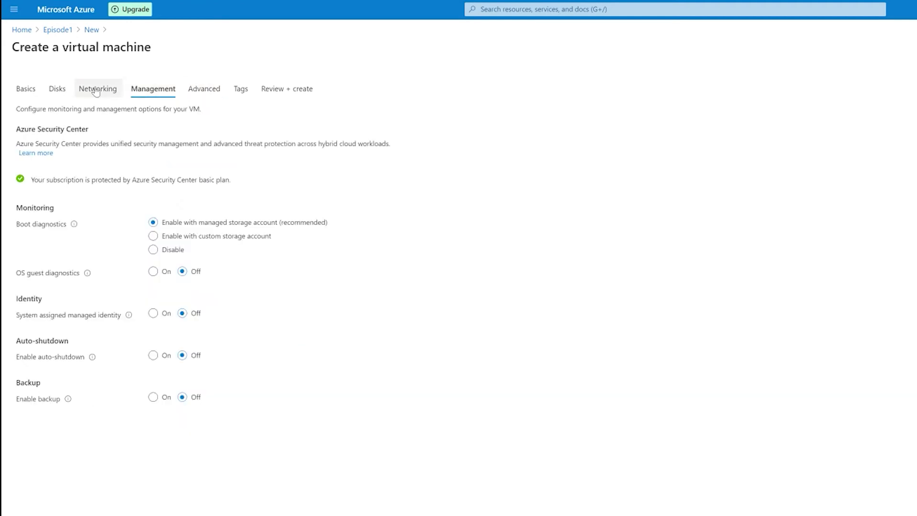
click(98, 90)
click(57, 90)
click(26, 89)
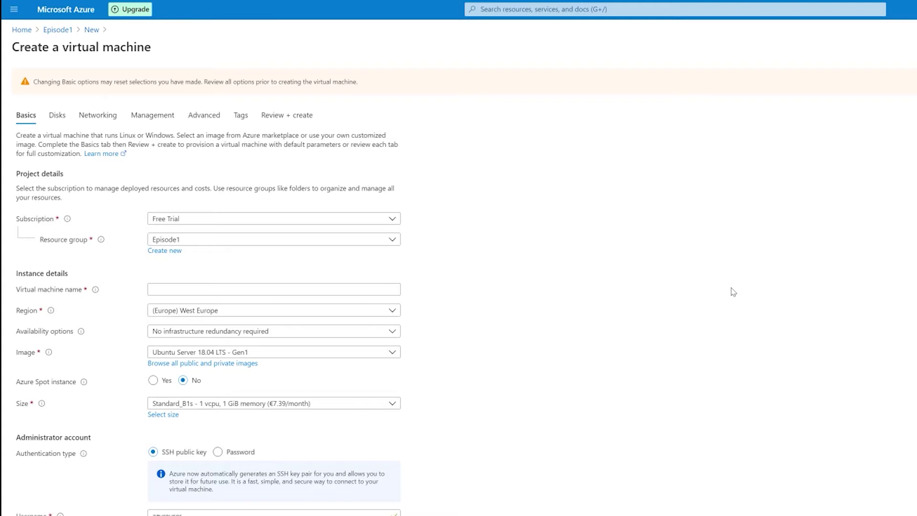
Keep Free Trial as the subscription and Episode1 as the resource group
click(188, 218)
click(171, 217)
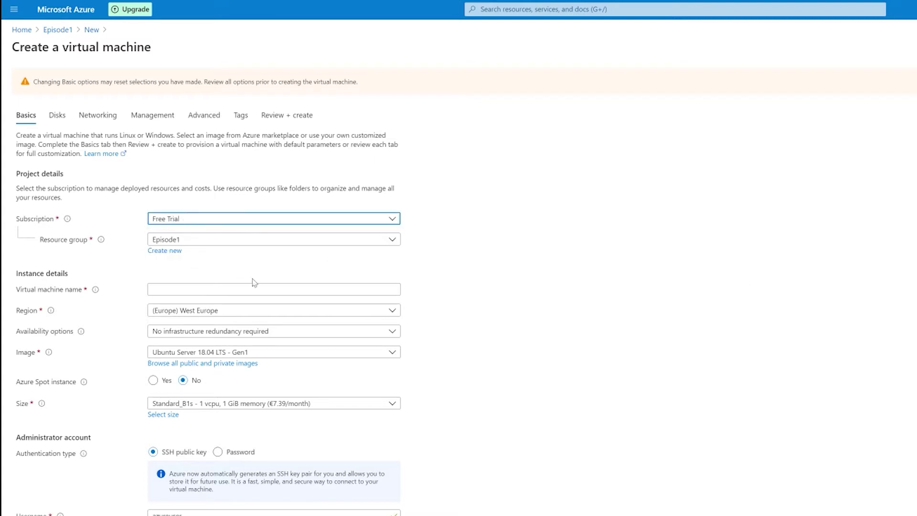
click(189, 239)
click(184, 238)
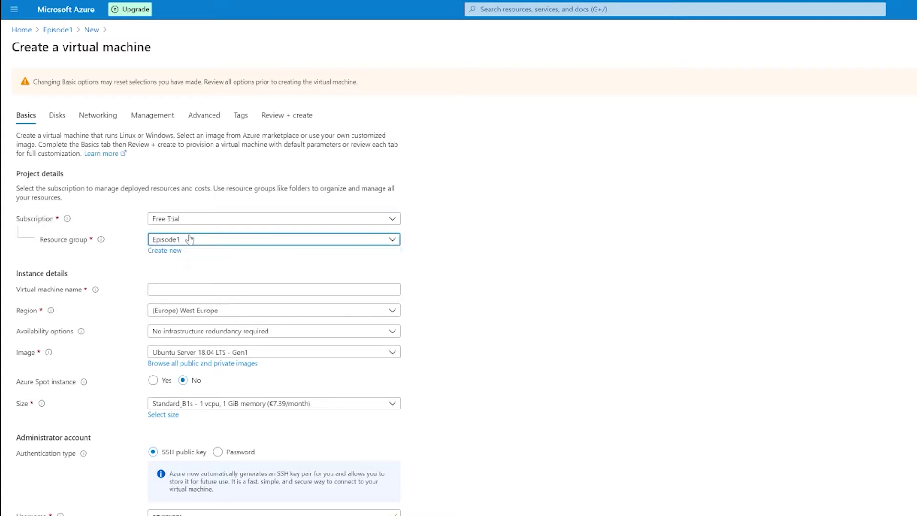
click(184, 239)
click(184, 239)
click(162, 251)
click(226, 342)
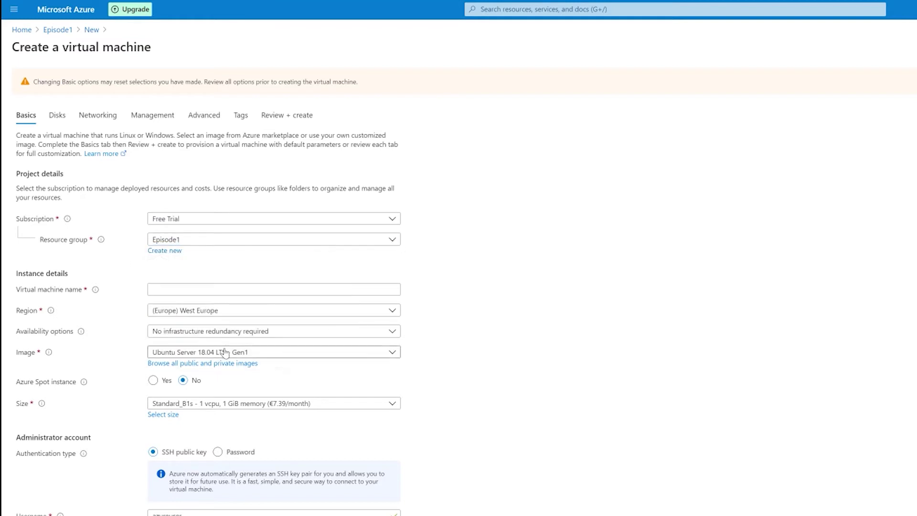
Name the VM frontend-ds1, keeping no infrastructure redundancy and the Ubuntu Server 18.04 LTS image
click(160, 289)
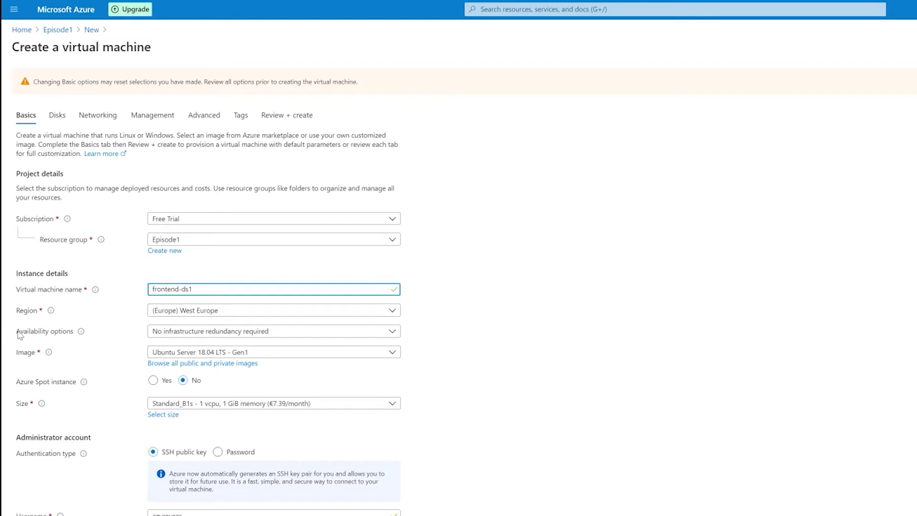
click(138, 331)
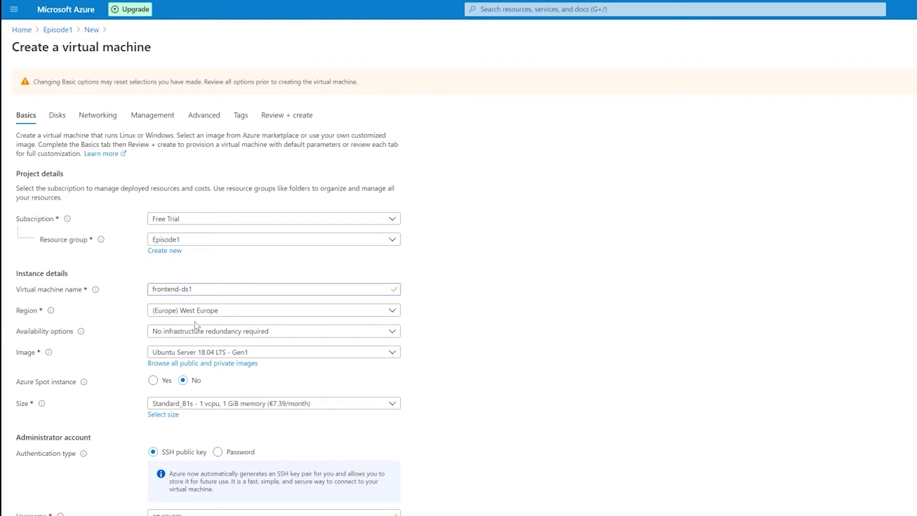
click(257, 332)
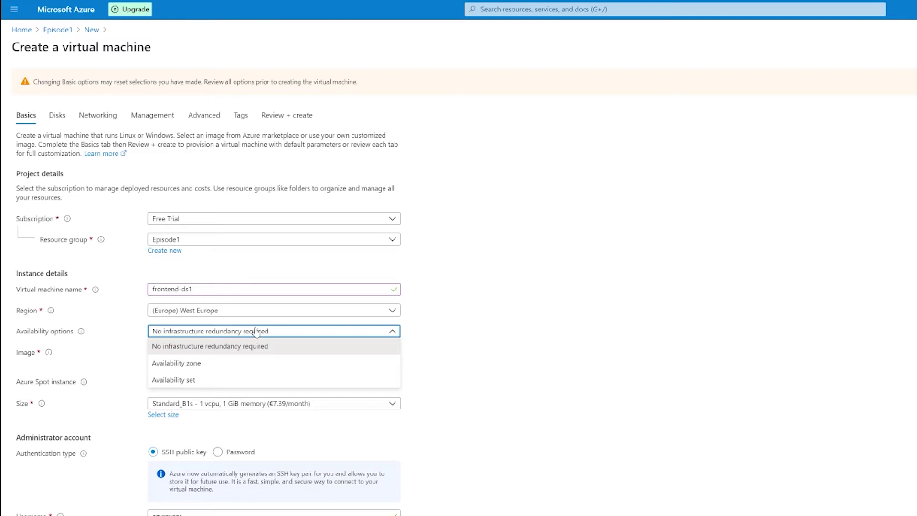
click(294, 343)
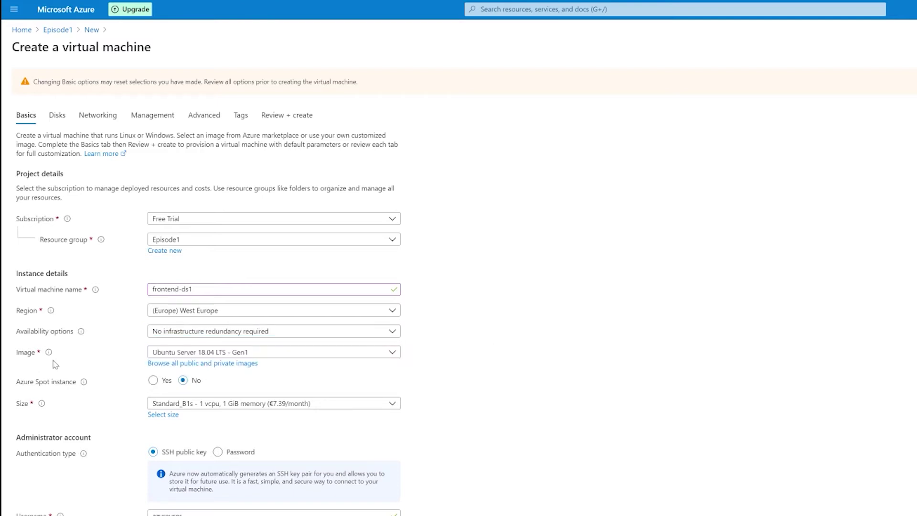
click(284, 353)
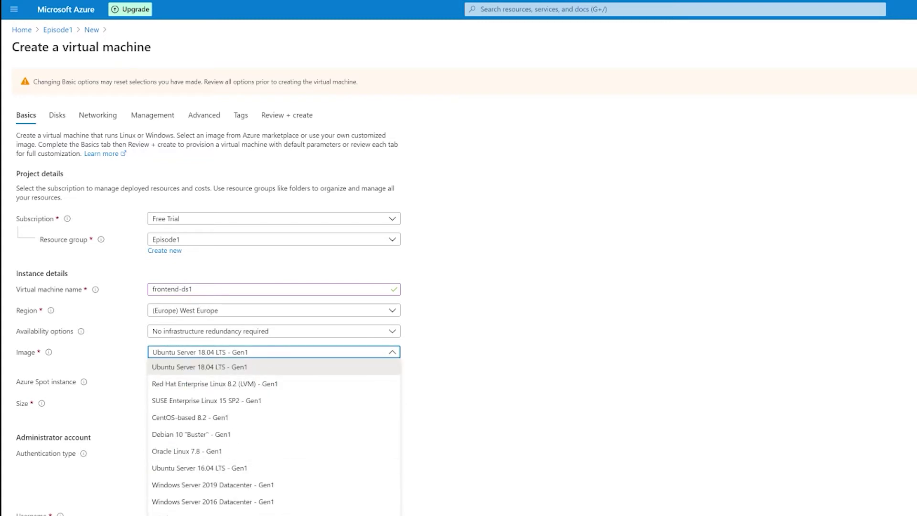
click(181, 368)
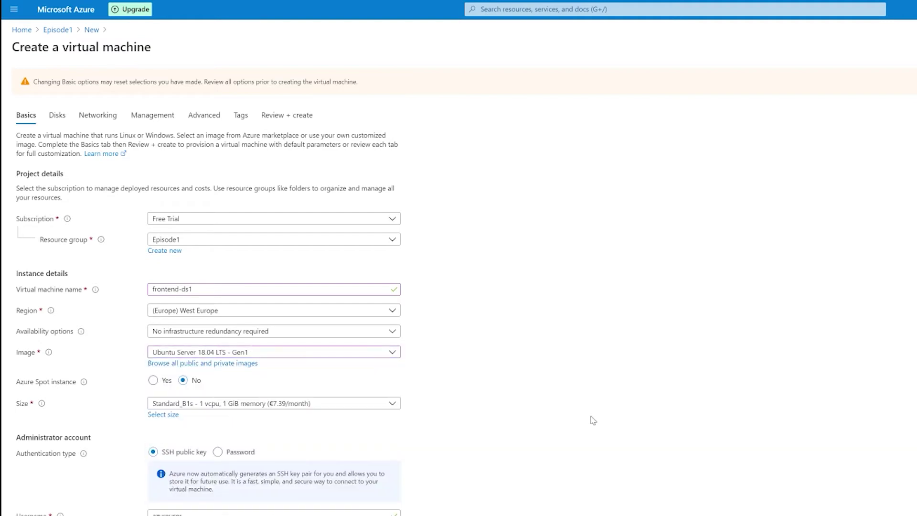
scroll(573, 421, down, 2)
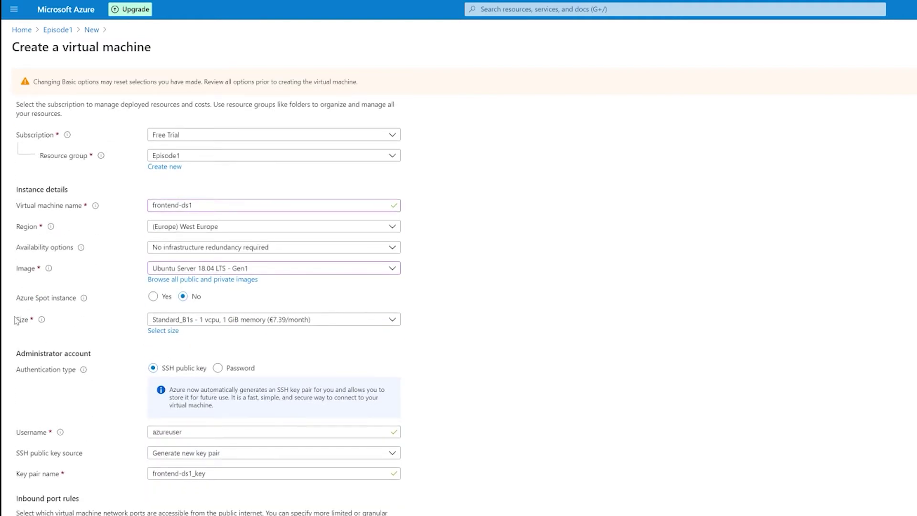
Browse the VM size list and select B1ls (1 vCPU, 0.5 GiB memory)
click(175, 334)
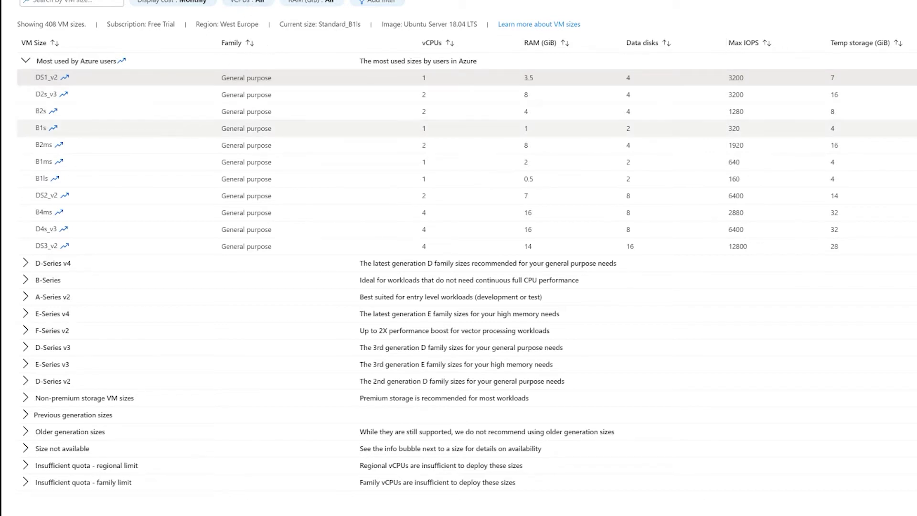
drag(29, 78, 225, 78)
click(287, 246)
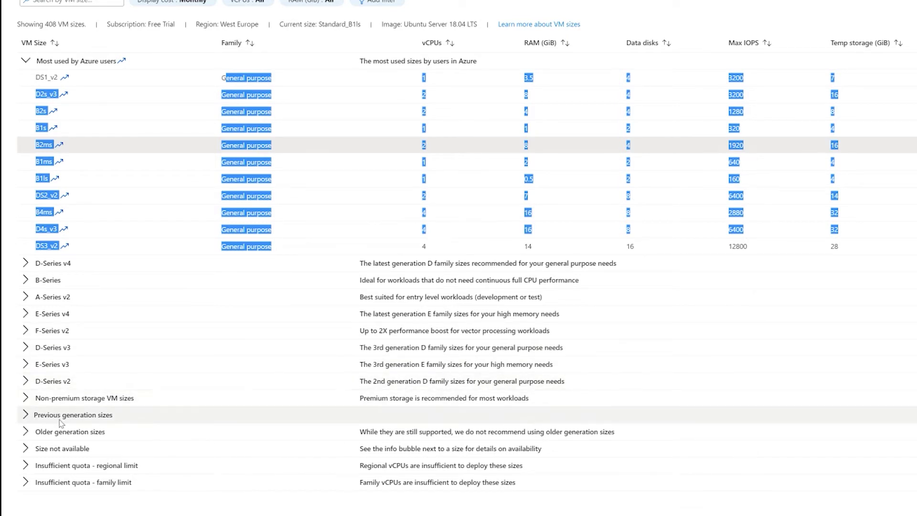
click(143, 364)
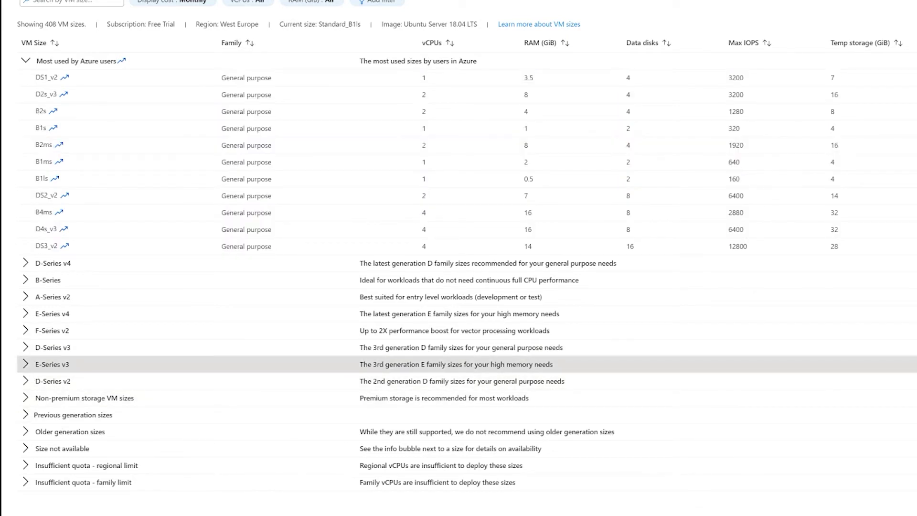
click(26, 364)
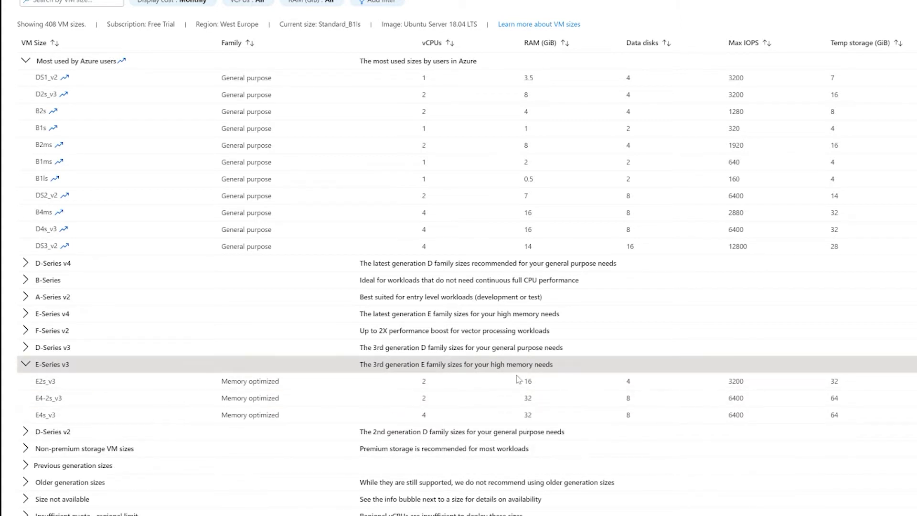
key(Left)
scroll(480, 155, right, 5)
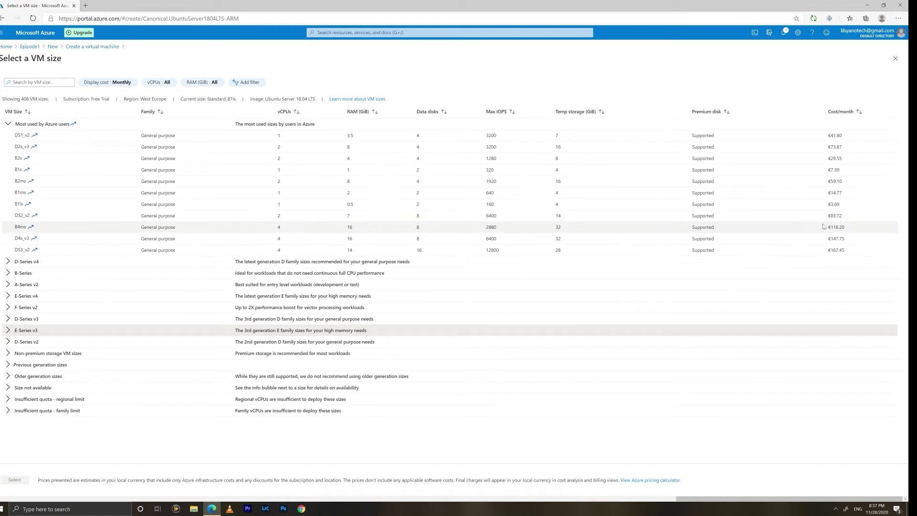
click(42, 205)
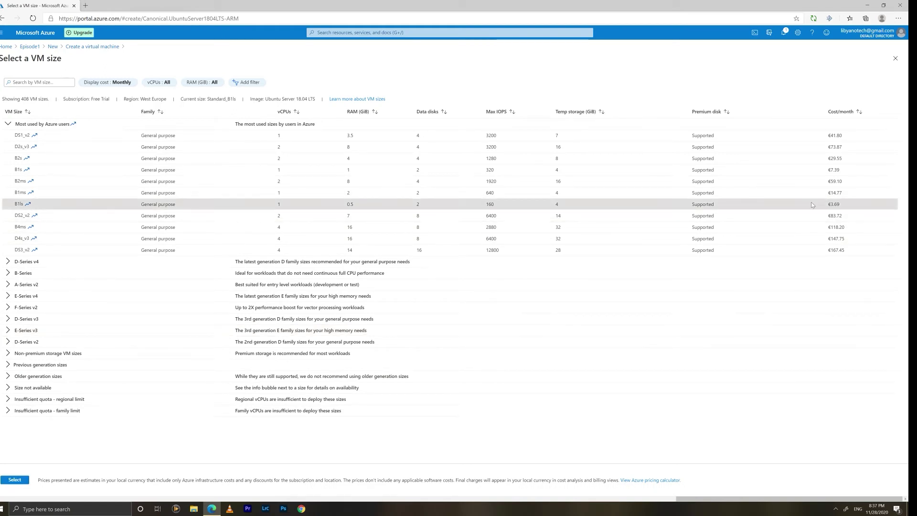
click(14, 481)
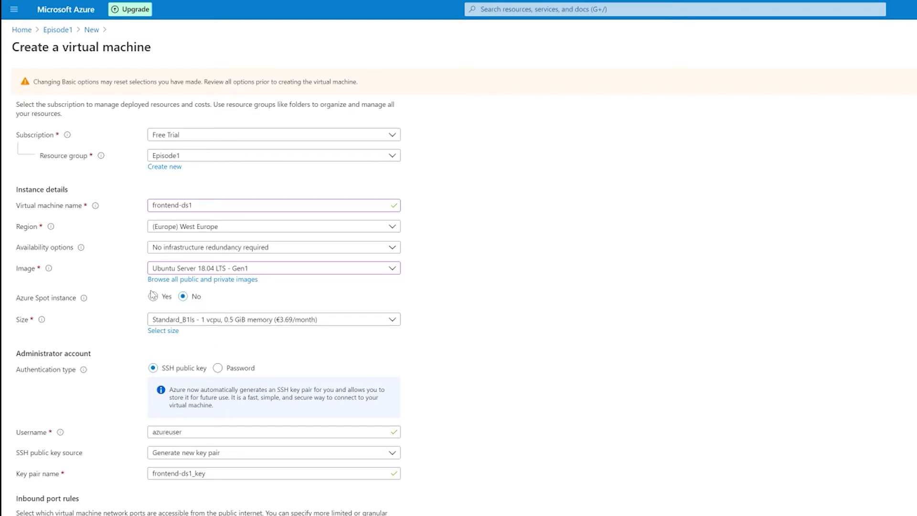
triple_click(25, 304)
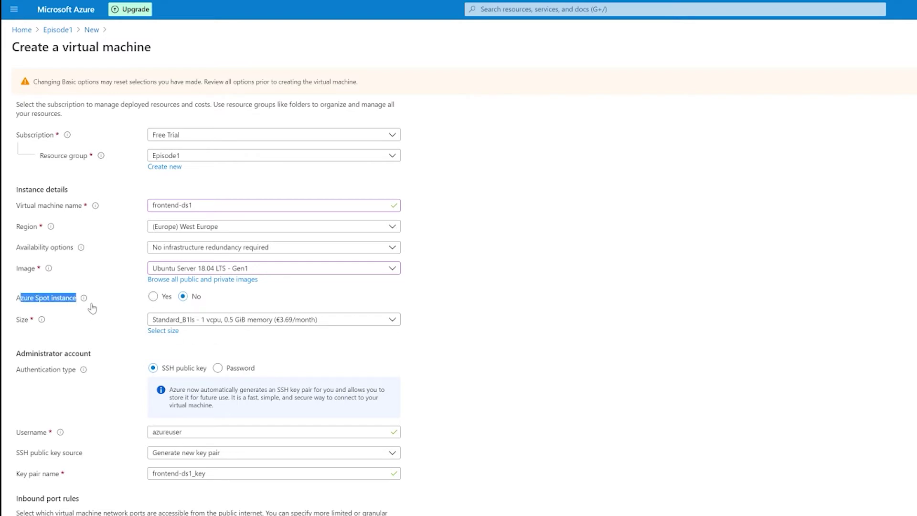
click(19, 308)
drag(16, 299, 83, 302)
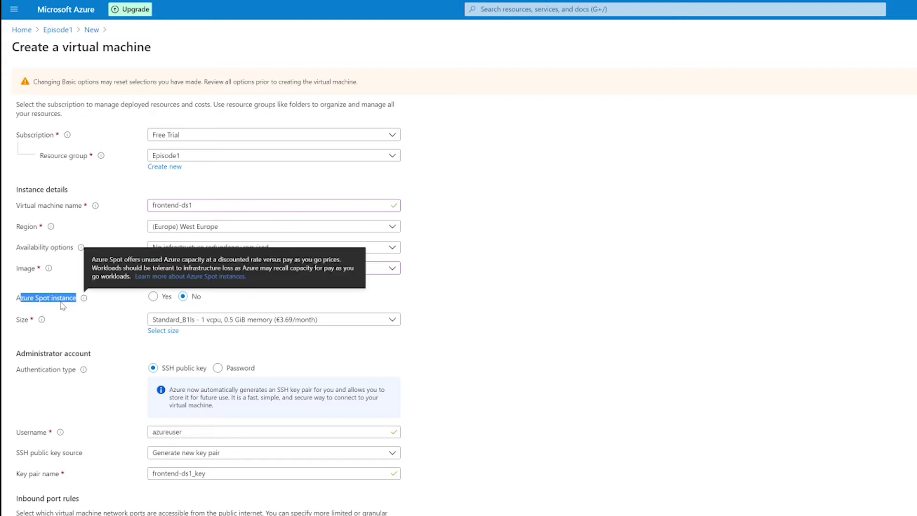
click(61, 303)
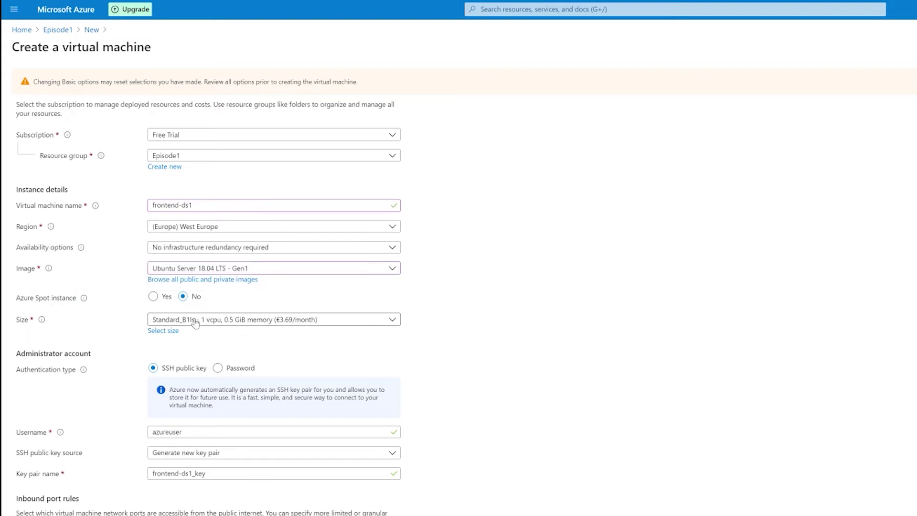
click(153, 297)
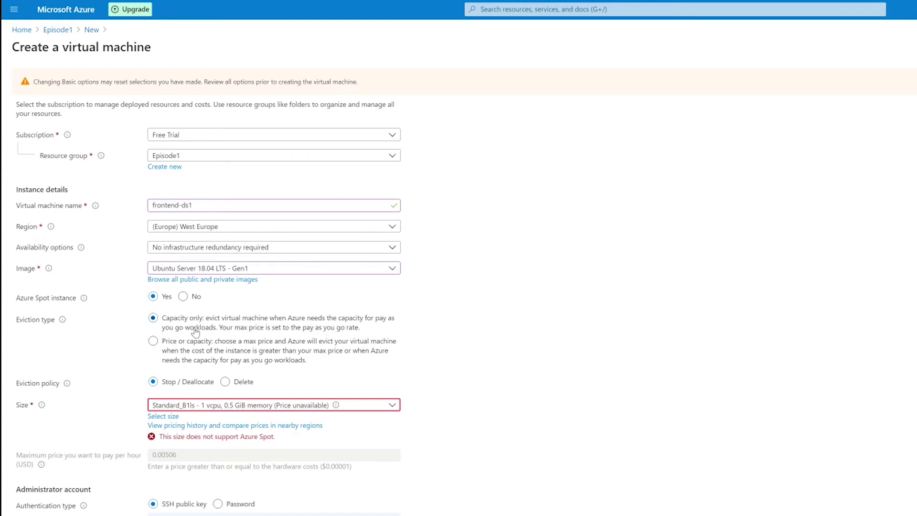
drag(189, 327, 374, 319)
click(374, 319)
drag(162, 317, 393, 349)
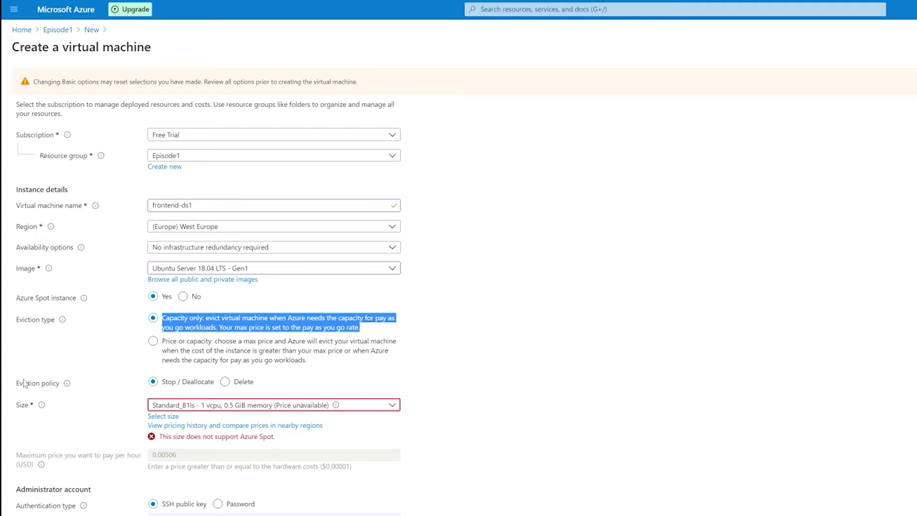
click(226, 383)
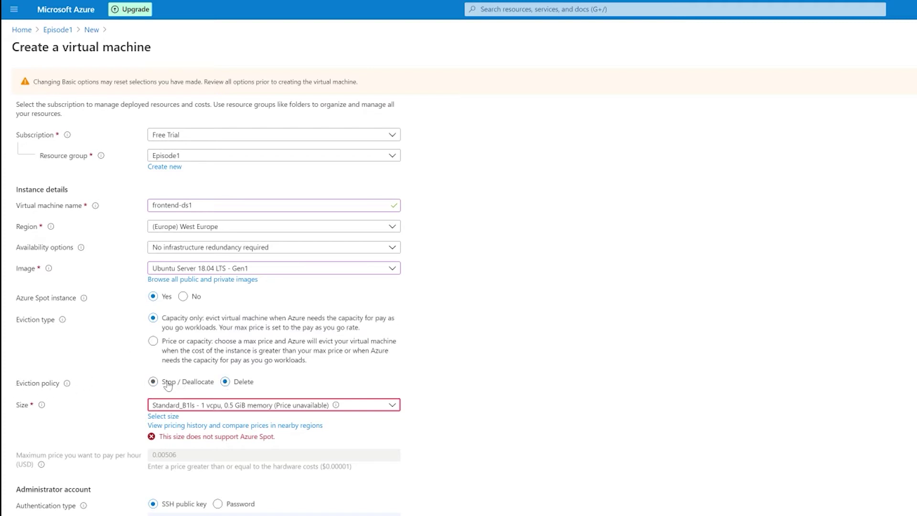
click(251, 385)
click(180, 385)
click(189, 299)
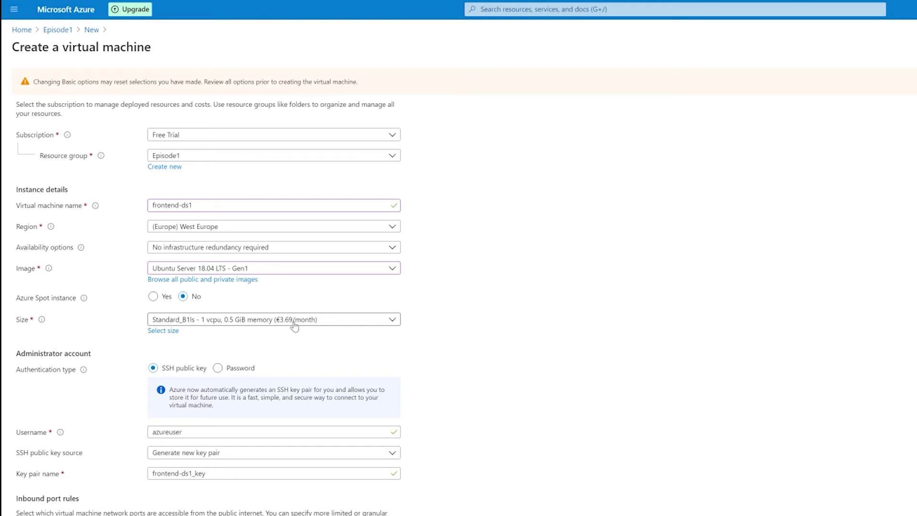
Turn Azure Spot instance back on and choose Standard_D2s_v3 as the VM size
click(149, 296)
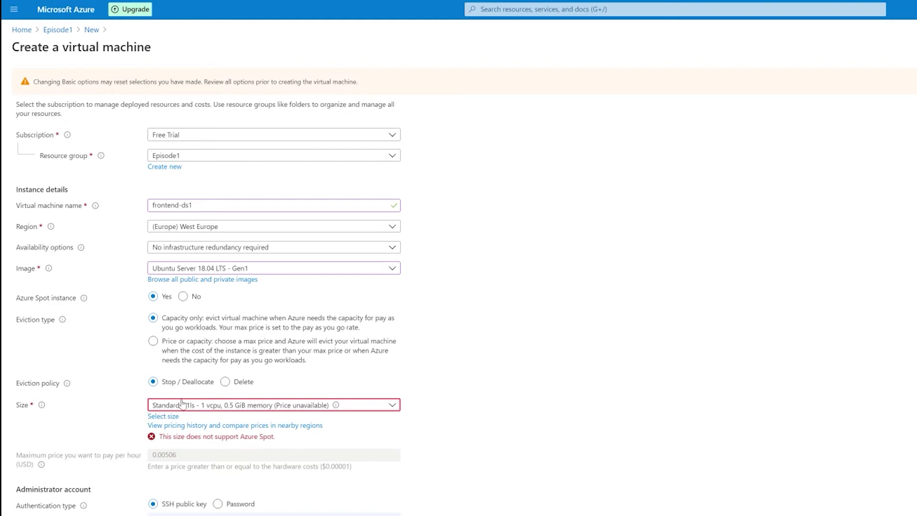
click(256, 406)
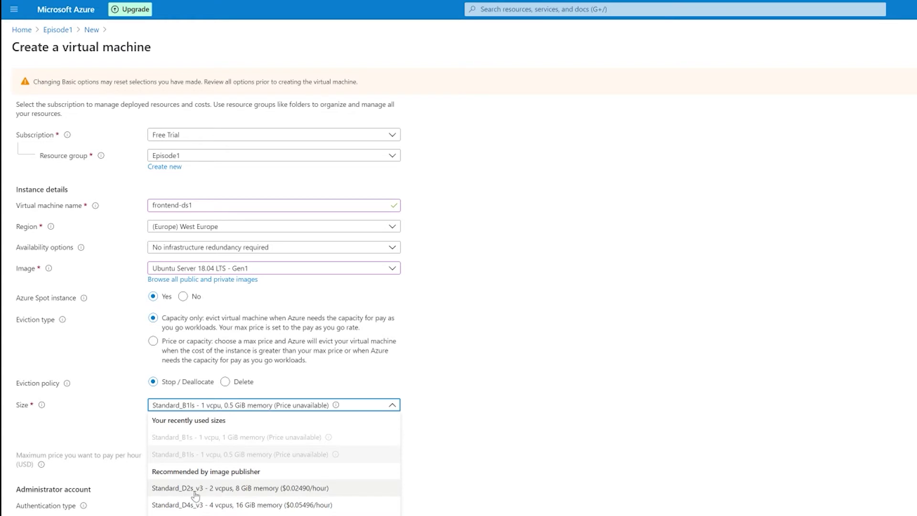
click(222, 490)
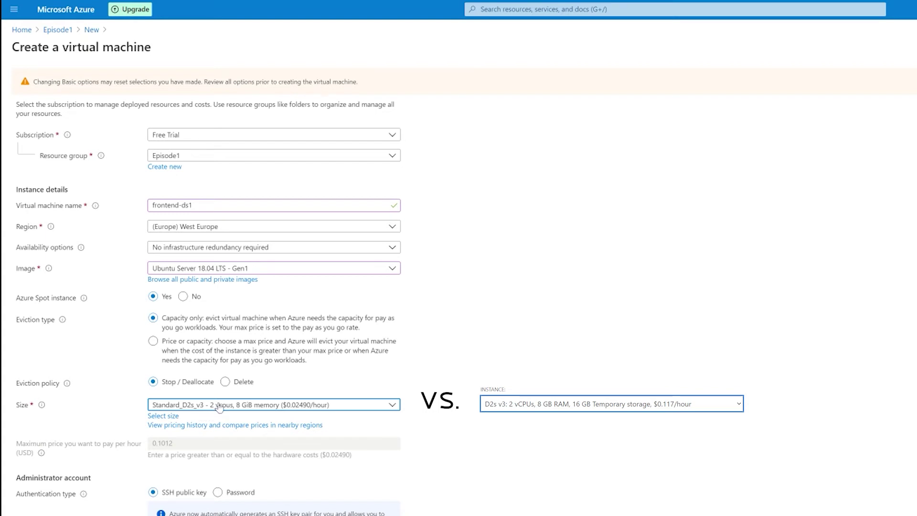
click(271, 407)
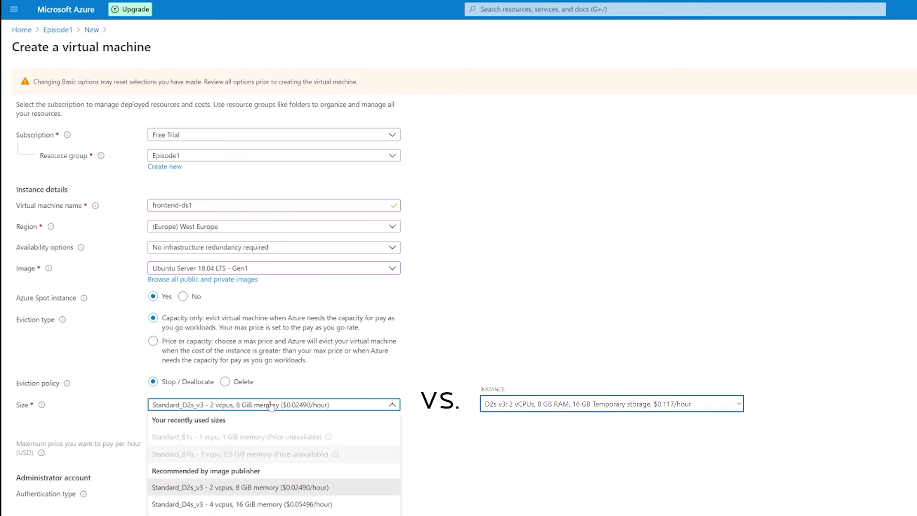
click(271, 406)
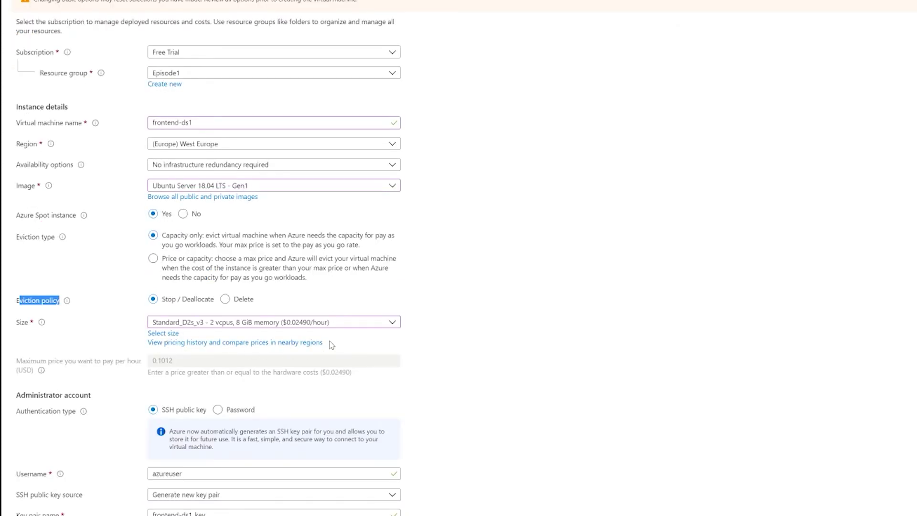
drag(17, 300, 67, 303)
Choose Password authentication and fill in the administrator username, password and password confirmation
click(521, 302)
scroll(521, 302, down, 3)
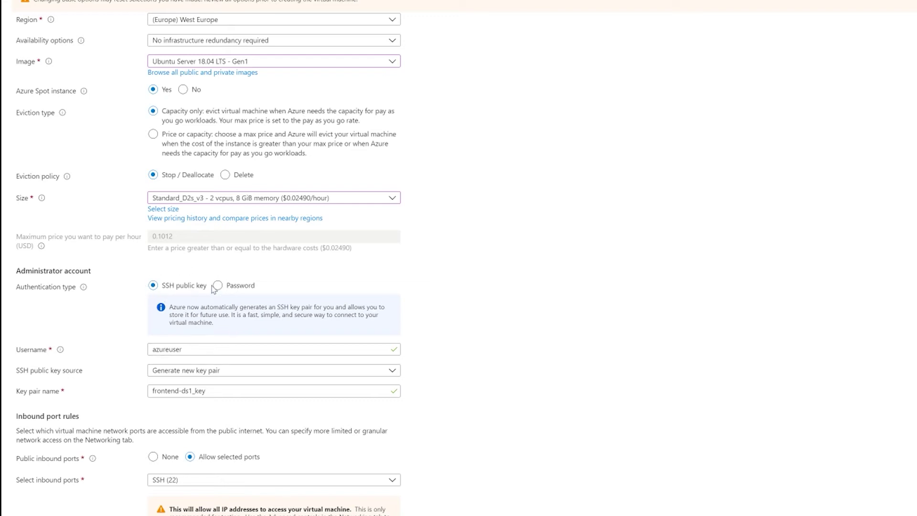
click(218, 285)
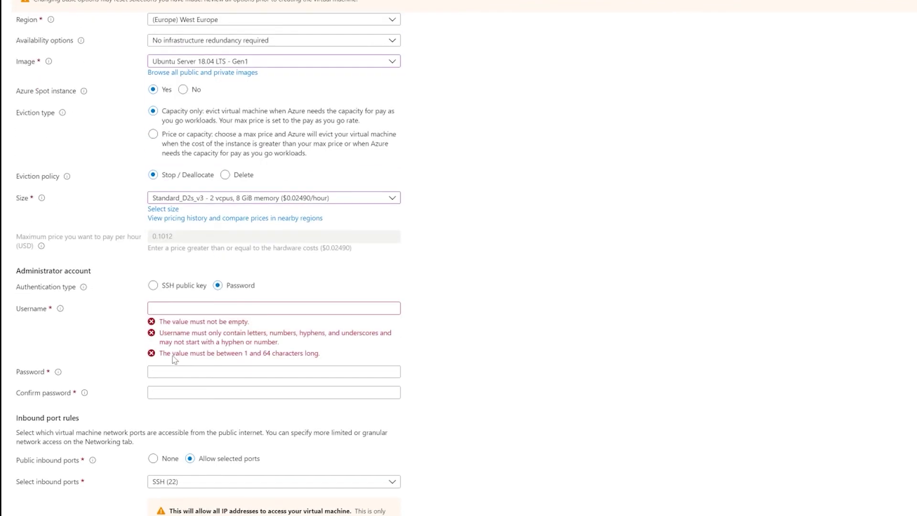
click(173, 309)
text(w)
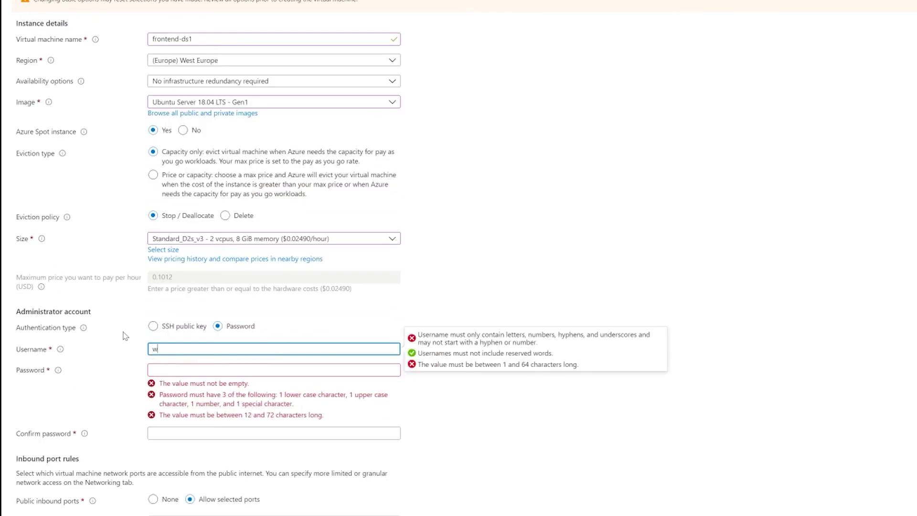
text(anisops)
key(Tab)
text(Pas)
key(Tab)
text(Password@123456)
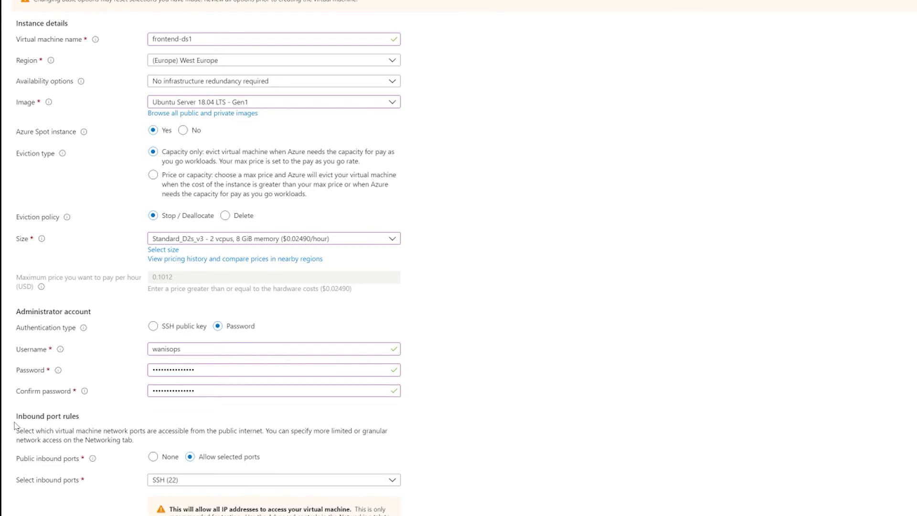
drag(18, 416, 95, 421)
click(146, 434)
Set public inbound ports to None and make the OS disk Standard HDD with platform-managed encryption
click(166, 460)
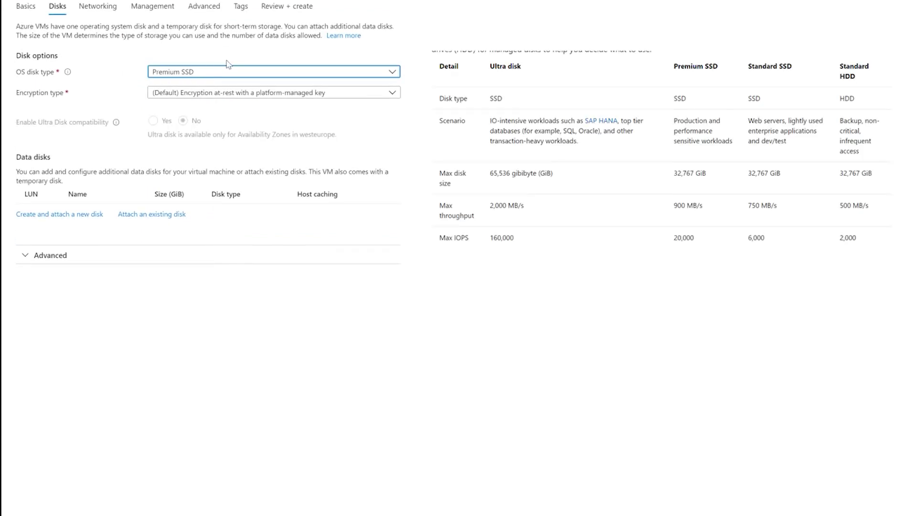
click(200, 75)
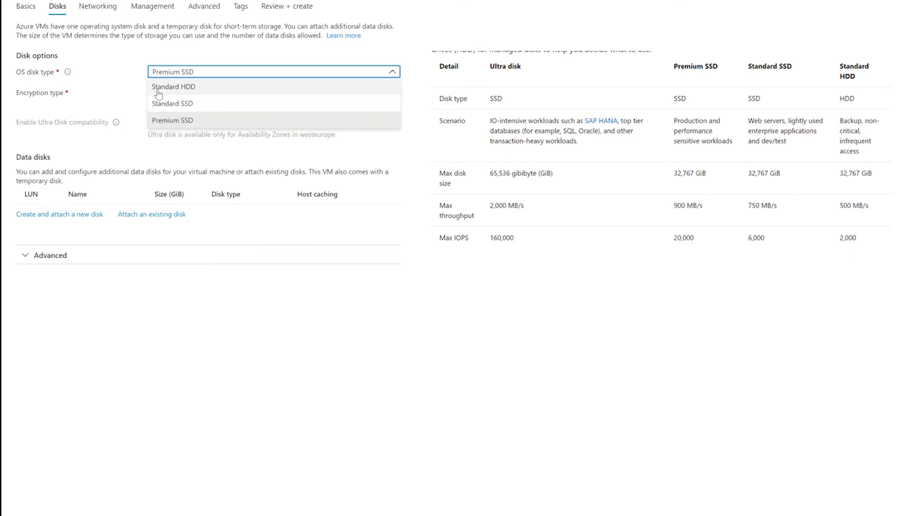
click(194, 88)
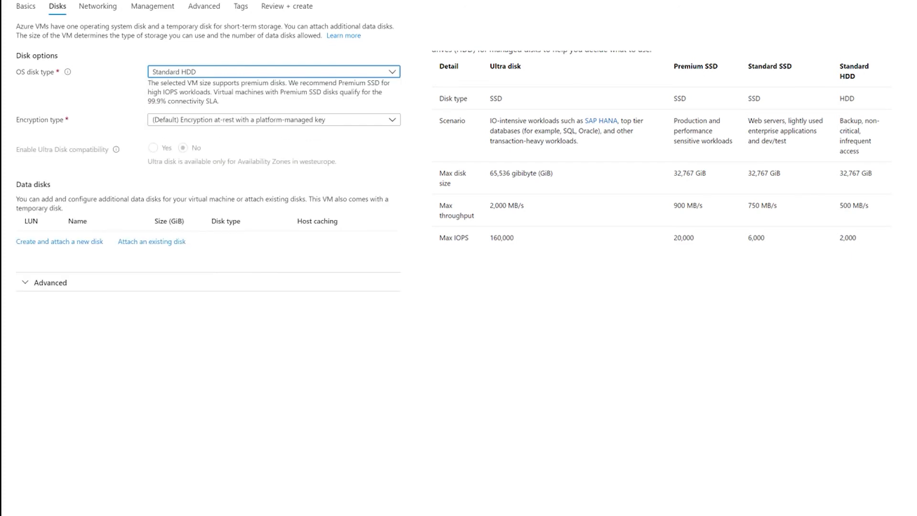
click(177, 121)
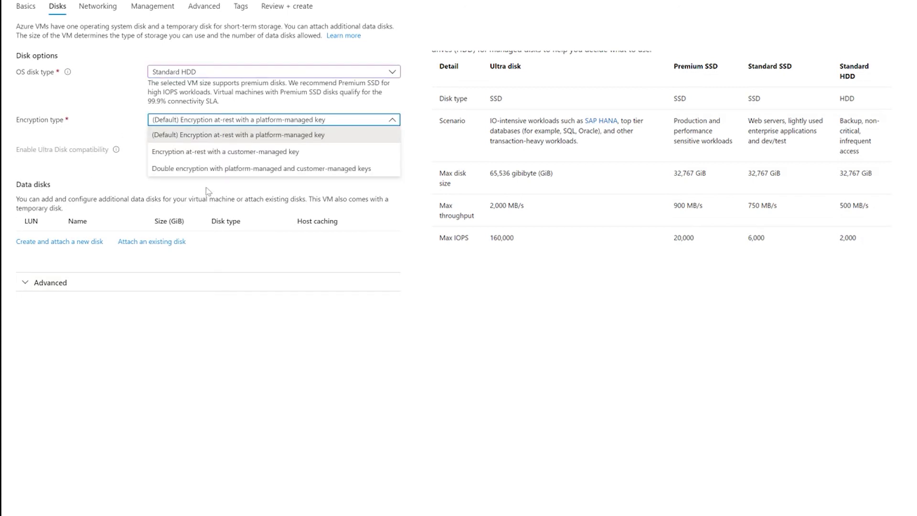
click(210, 125)
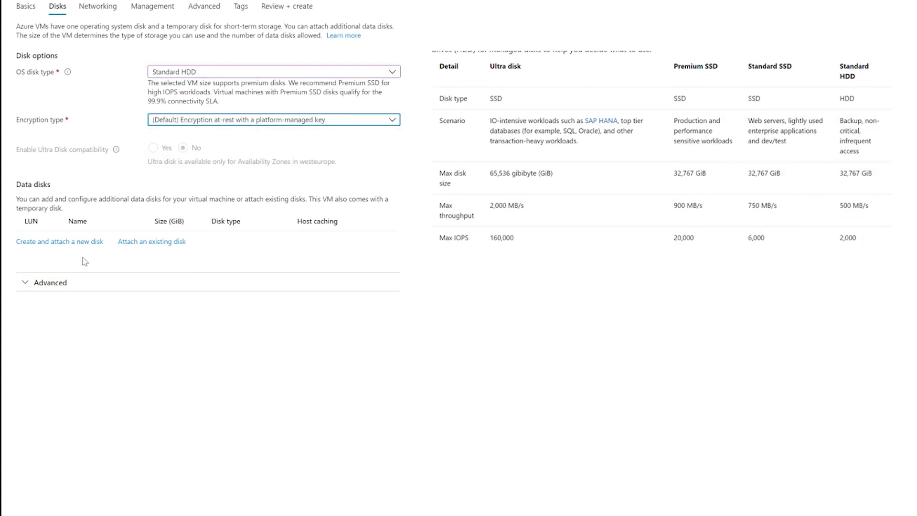
click(111, 192)
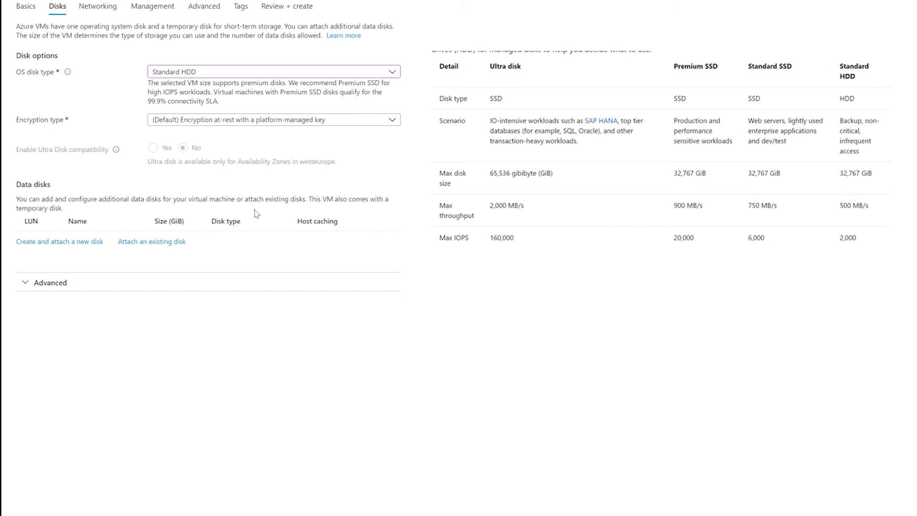
Create a new data disk with source type None (empty disk) and bring up its size choices
click(72, 242)
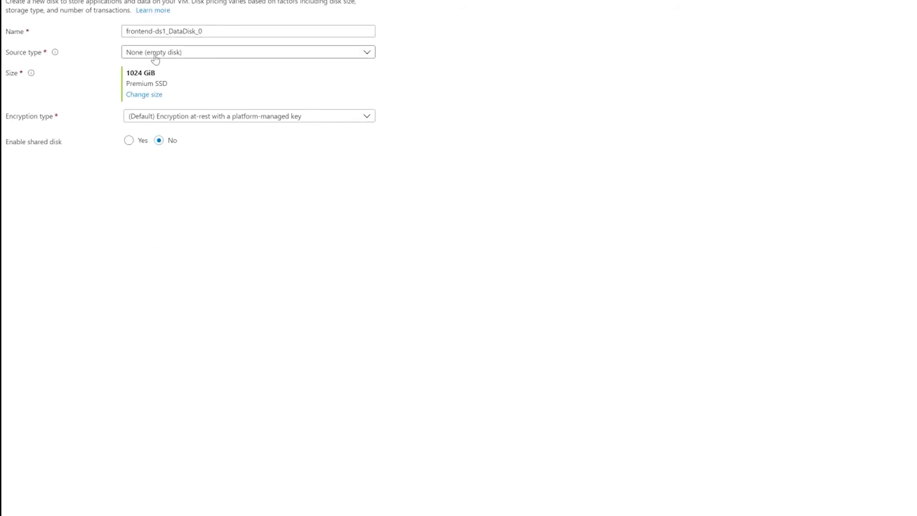
click(242, 31)
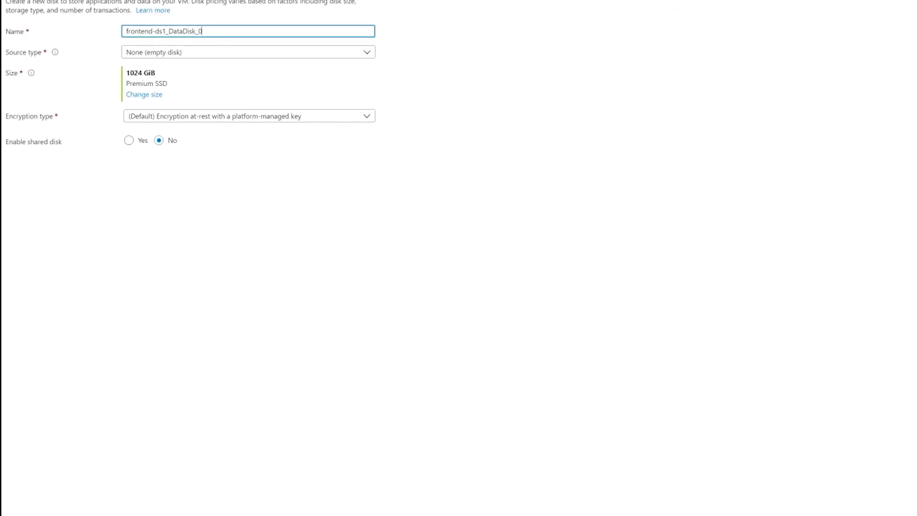
key(ctrl+a)
click(163, 52)
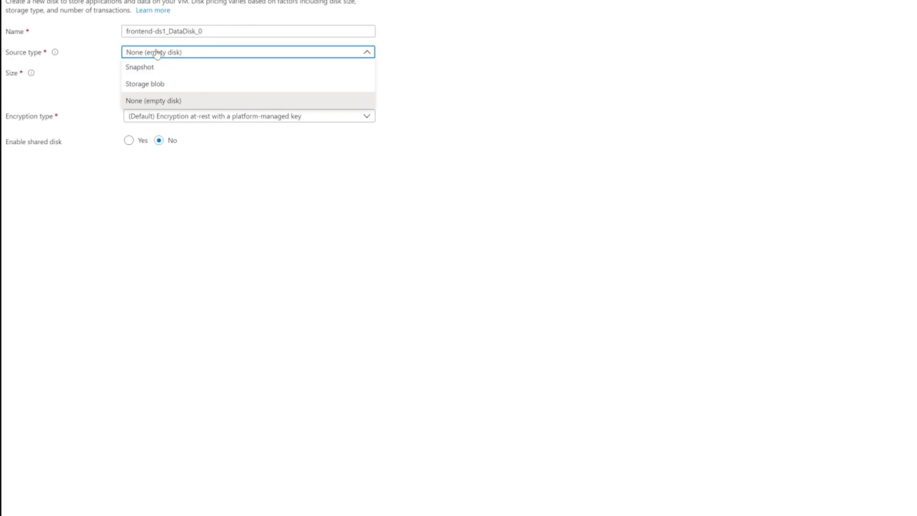
click(143, 74)
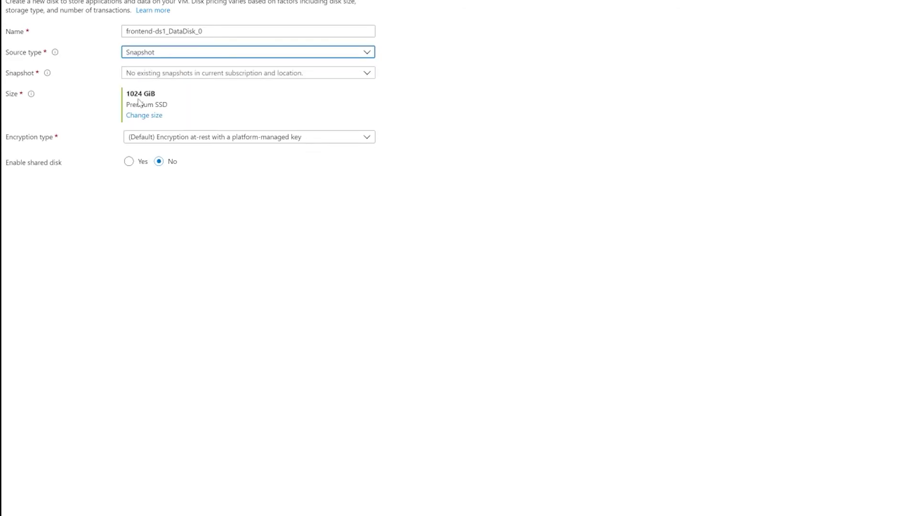
click(172, 57)
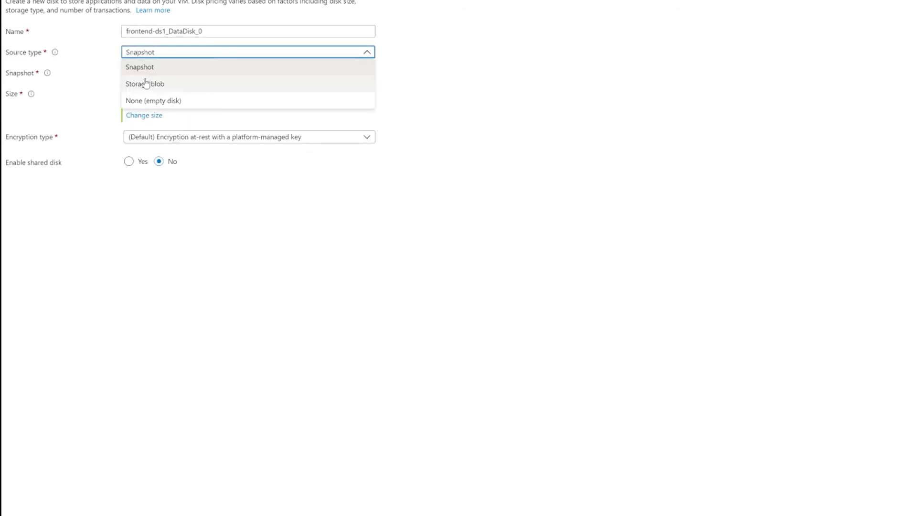
click(145, 82)
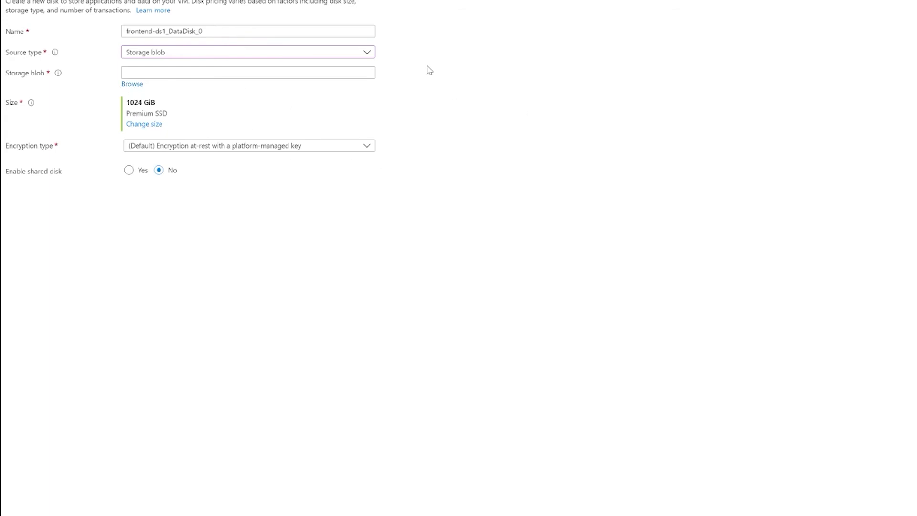
click(358, 54)
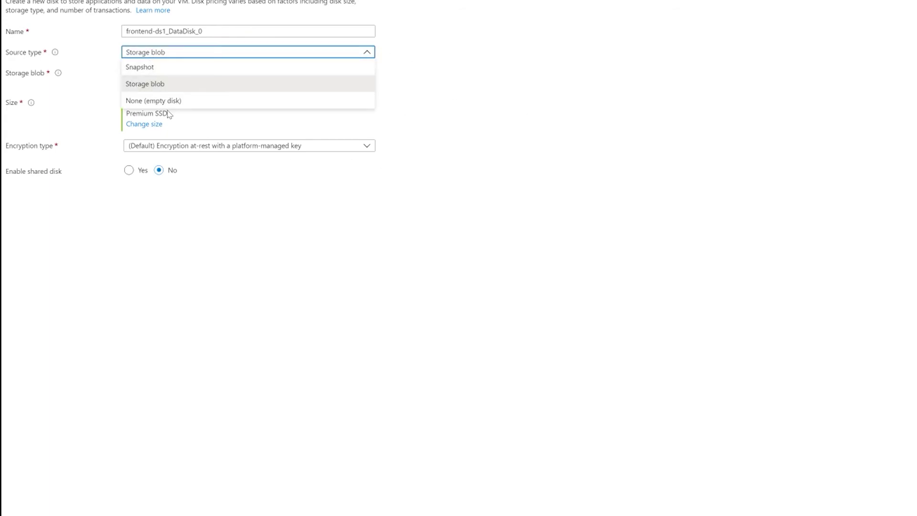
click(154, 101)
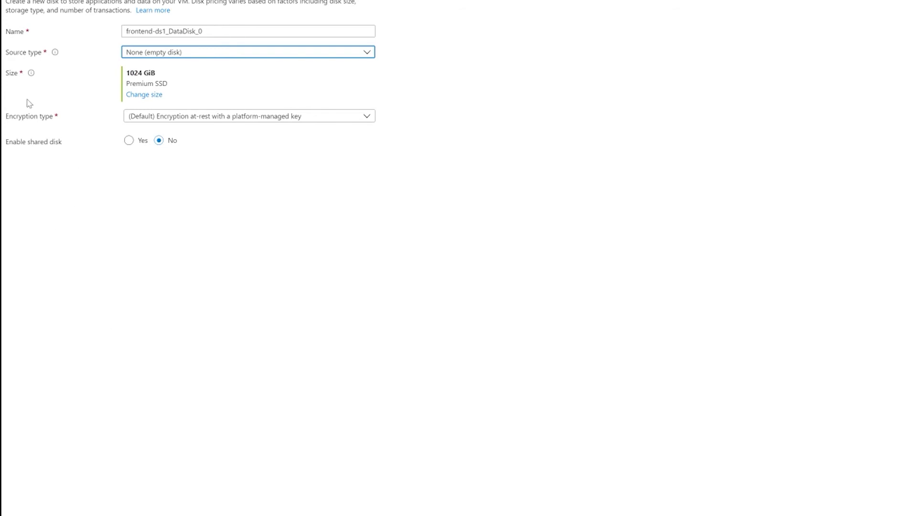
click(141, 94)
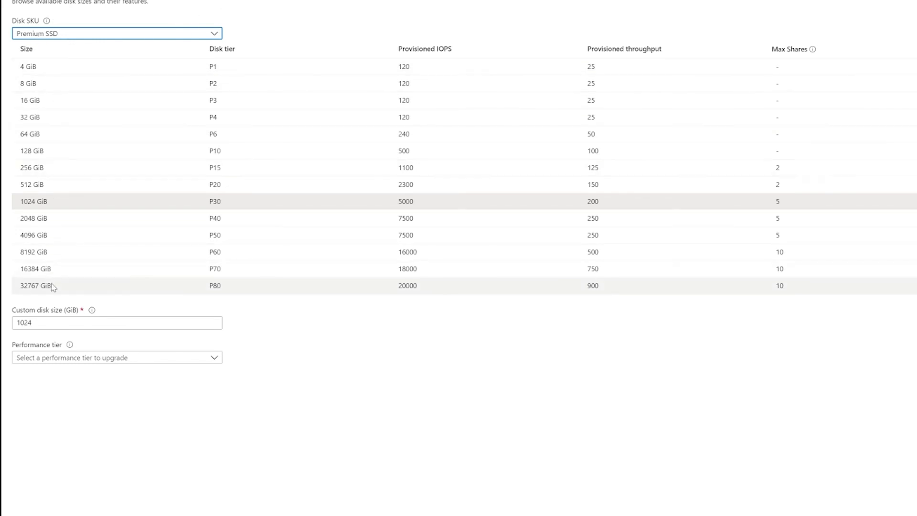
Set the disk SKU to Standard HDD and pick the 32 GiB size
click(101, 34)
click(43, 45)
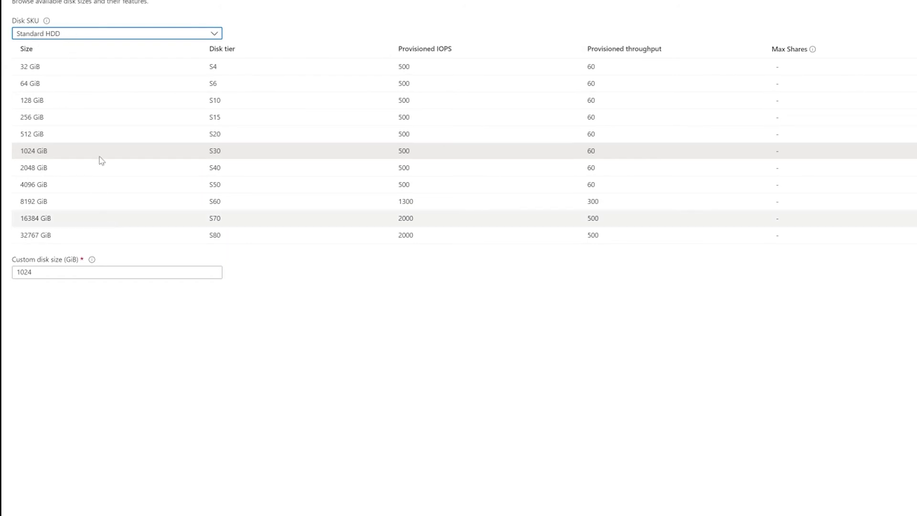
click(51, 69)
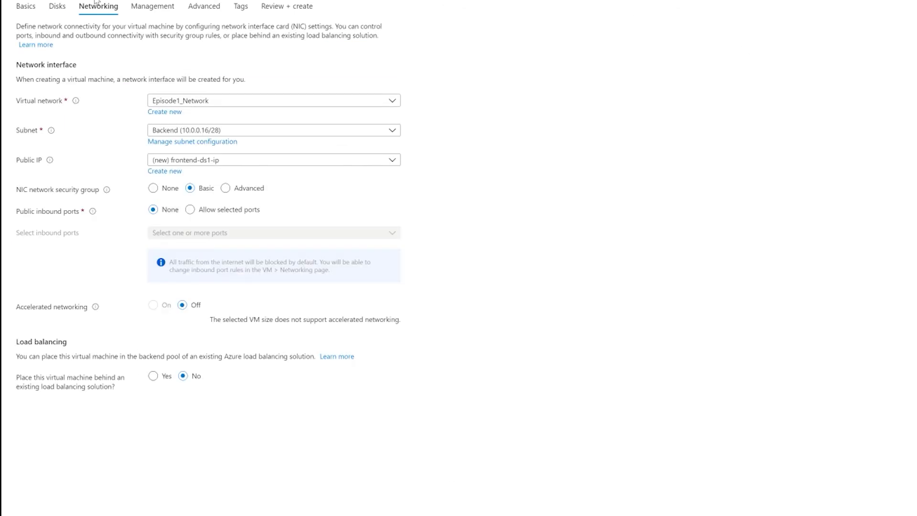
Keep Episode1_Network as the VM's virtual network
click(257, 102)
mouse_move(80, 102)
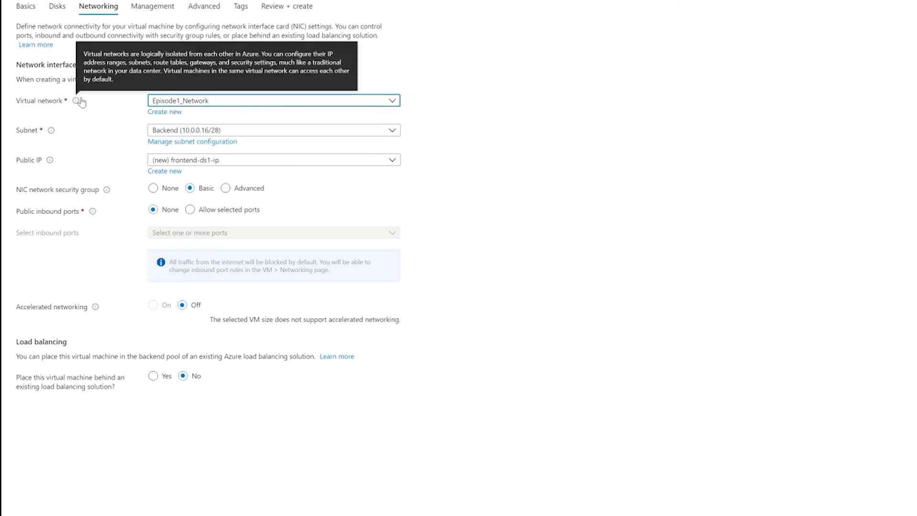
click(228, 102)
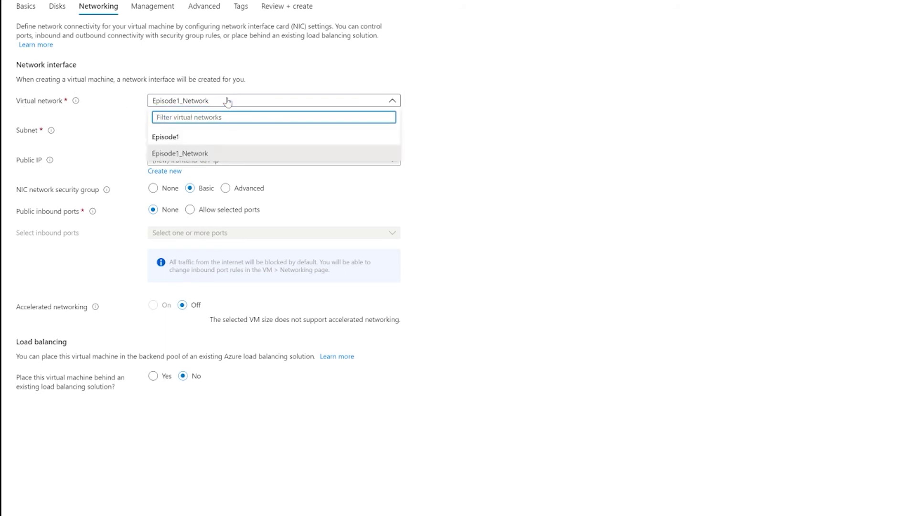
click(227, 101)
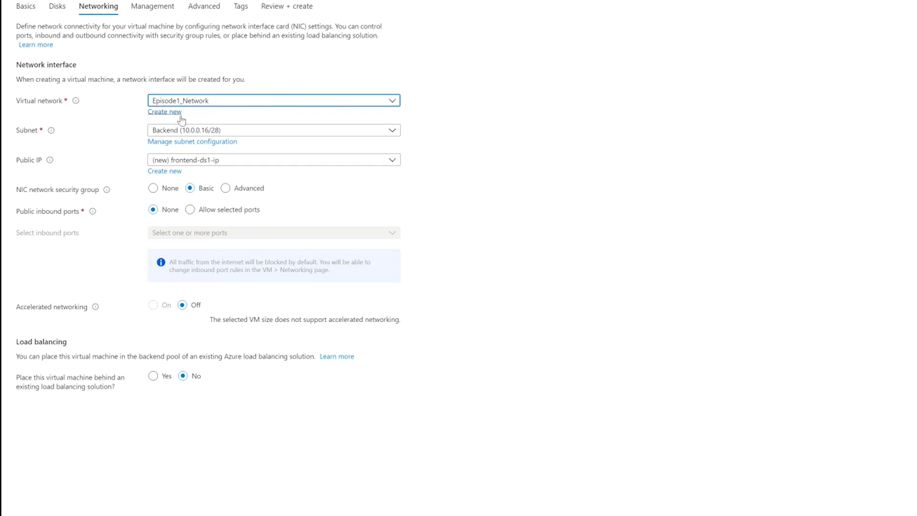
scroll(181, 119, up, 2)
click(192, 159)
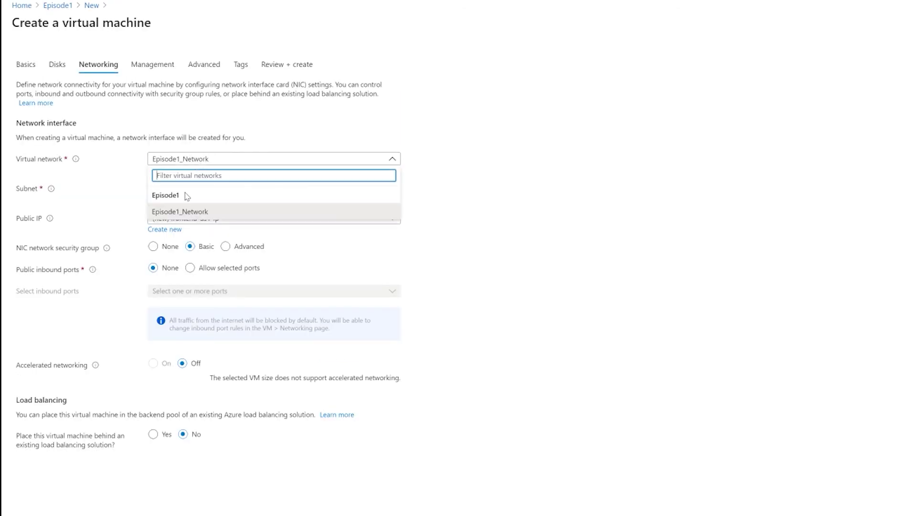
click(198, 216)
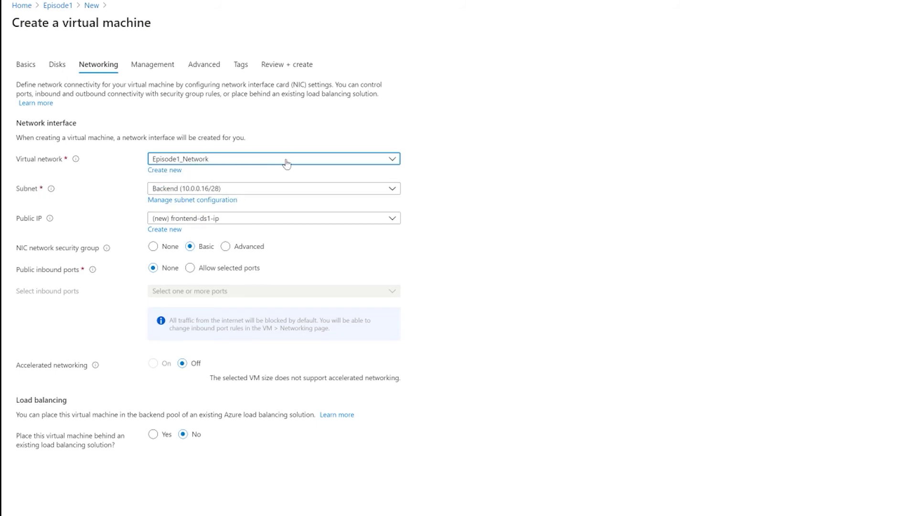
Place the VM on subnet Frontend (10.0.0.0/28) with Public IP set to None
click(220, 189)
click(179, 240)
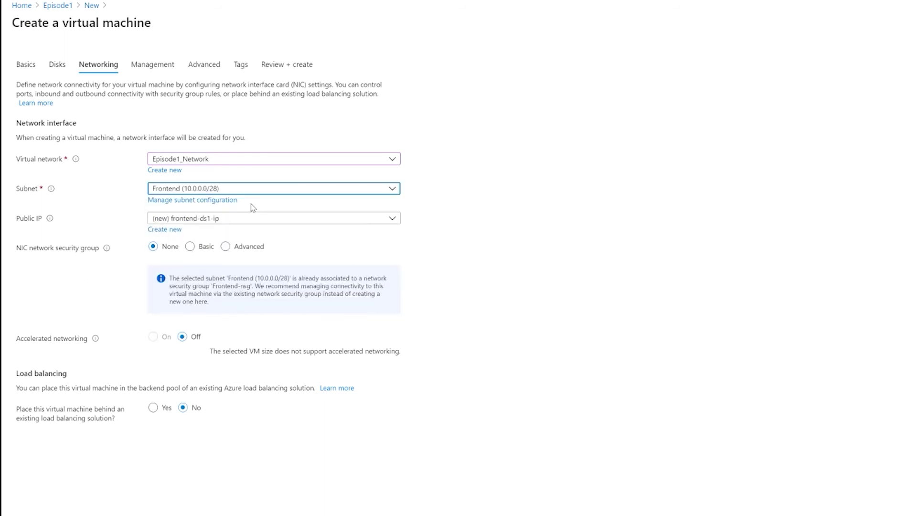
click(233, 223)
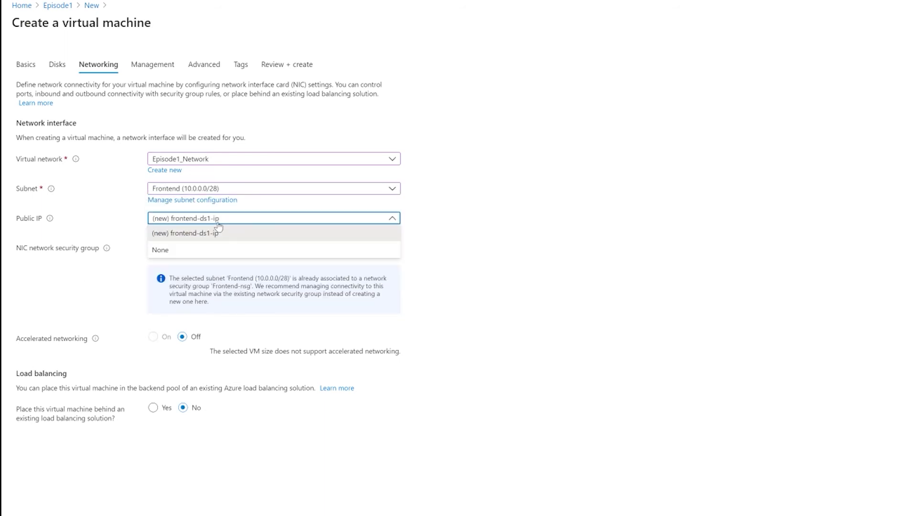
click(168, 252)
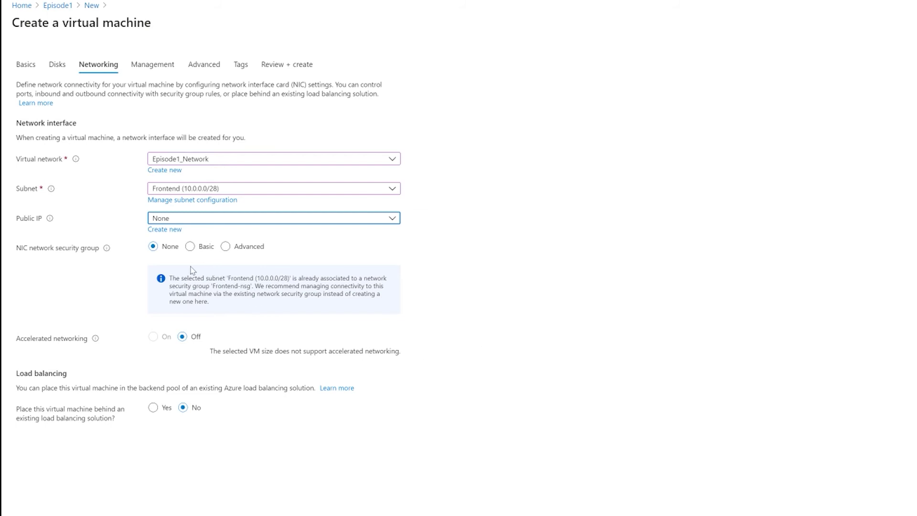
scroll(27, 252, down, 1)
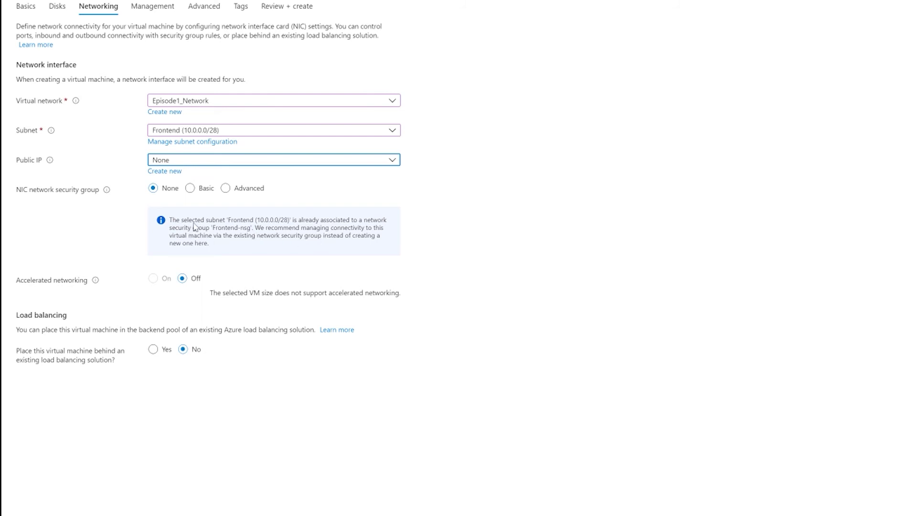
drag(175, 222, 253, 245)
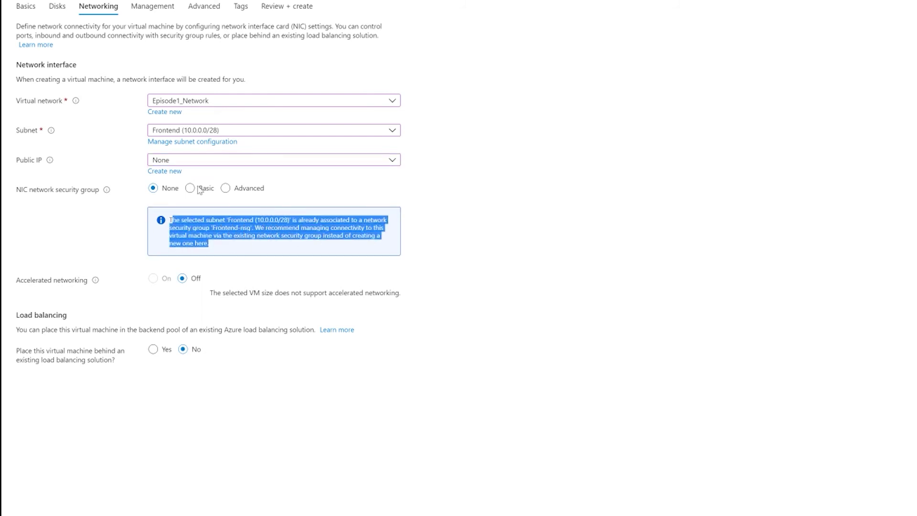
click(195, 223)
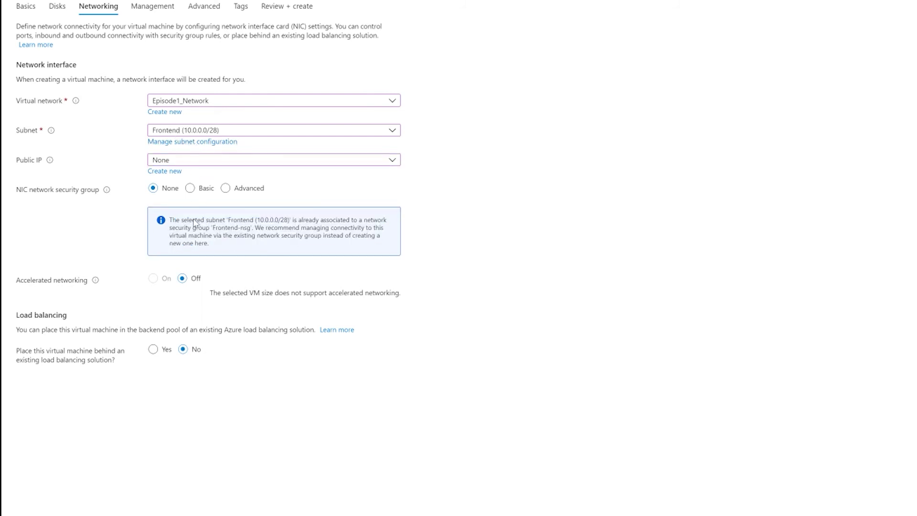
drag(170, 227, 243, 253)
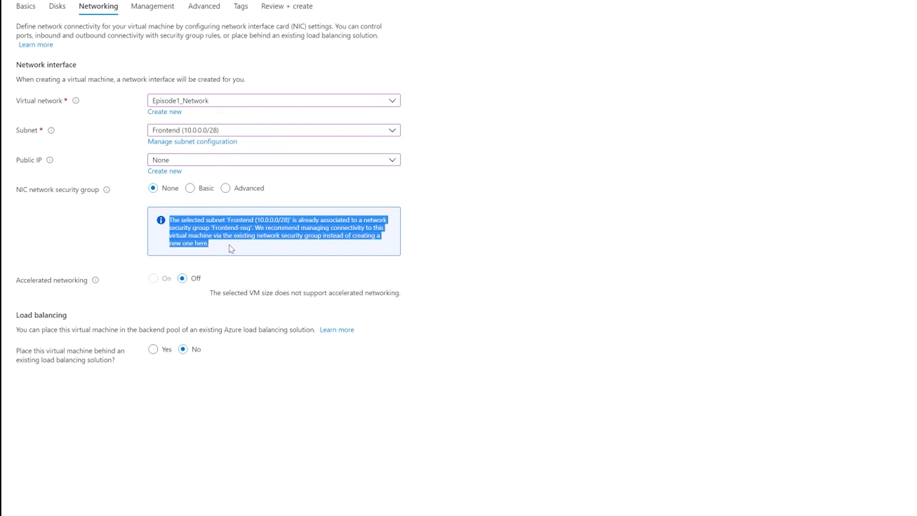
click(325, 272)
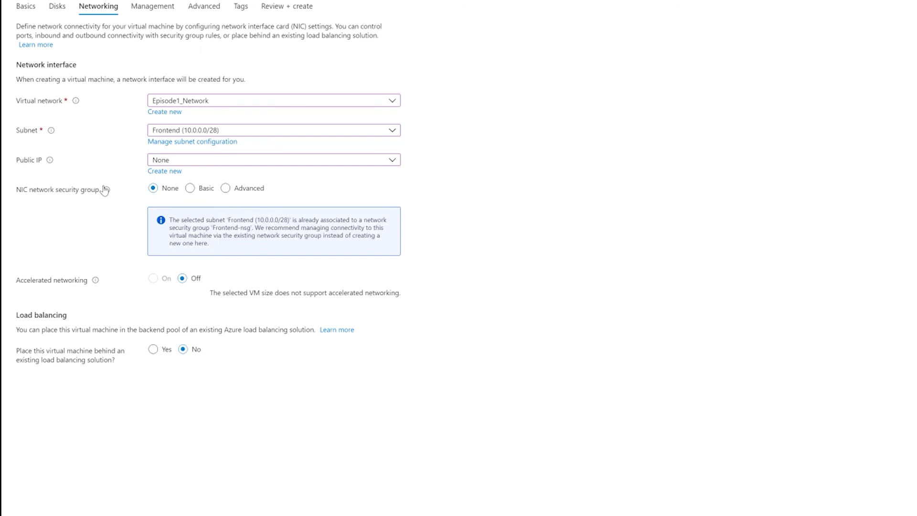
mouse_move(105, 190)
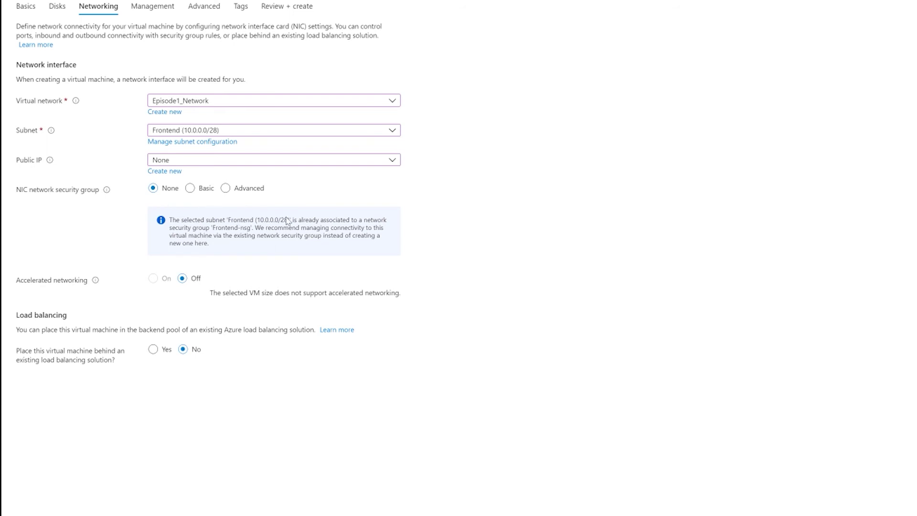
click(205, 190)
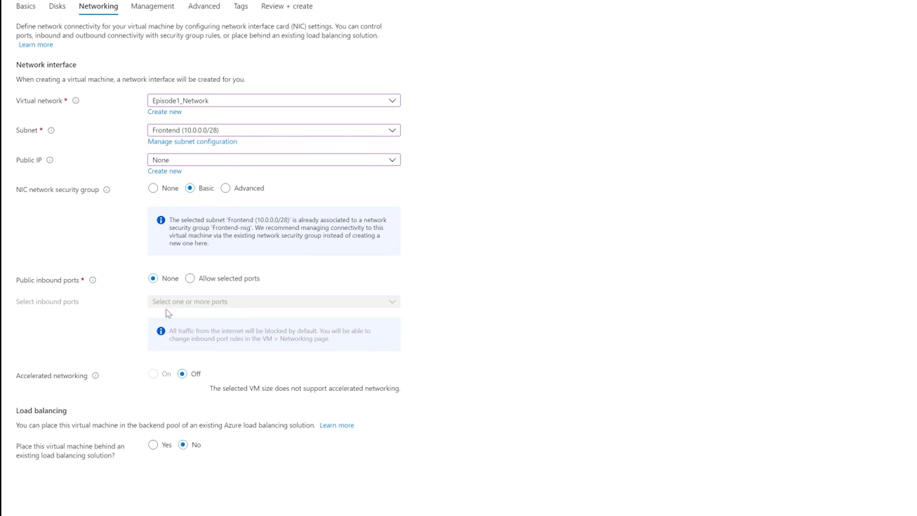
click(191, 279)
click(182, 302)
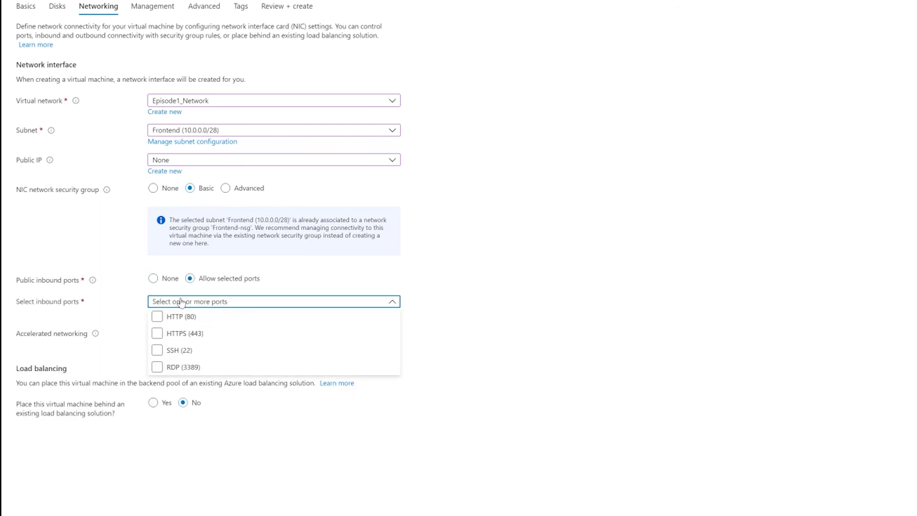
click(182, 302)
click(153, 279)
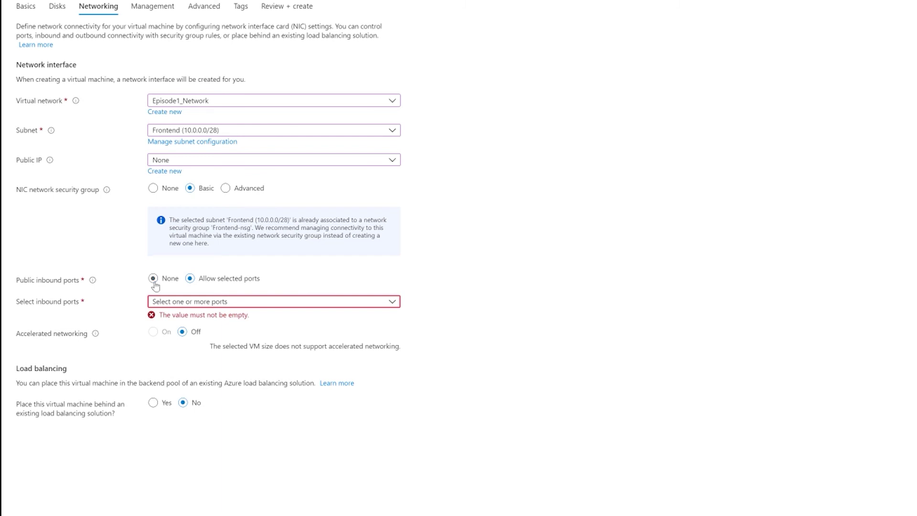
click(227, 188)
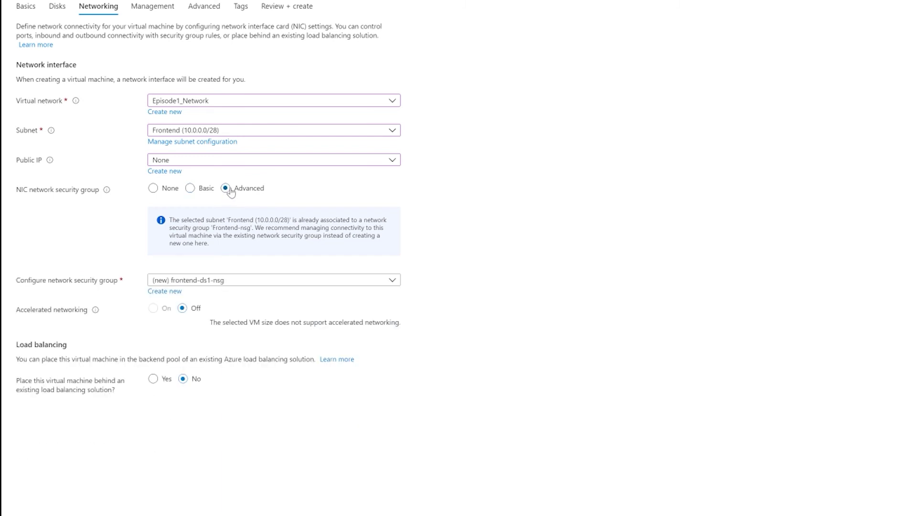
click(201, 280)
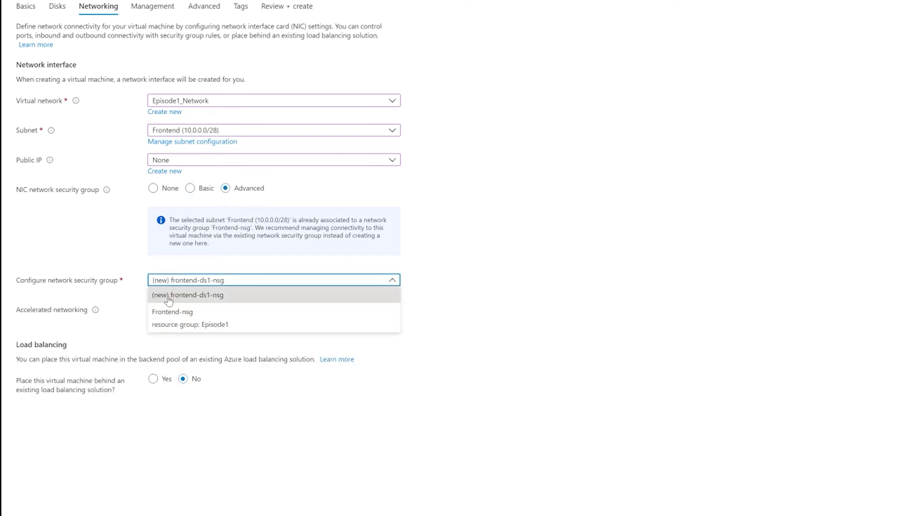
click(458, 295)
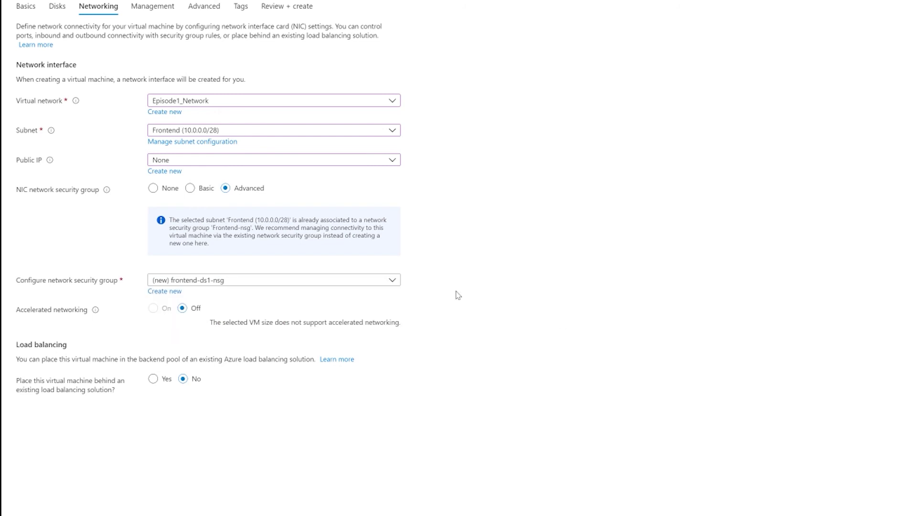
click(153, 189)
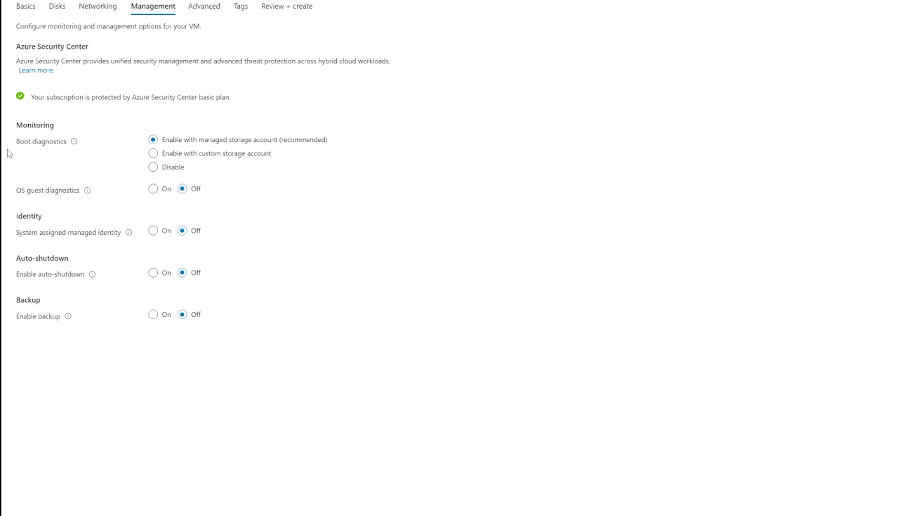
Show the Management settings, leaving boot diagnostics on a managed storage account and other defaults
click(173, 153)
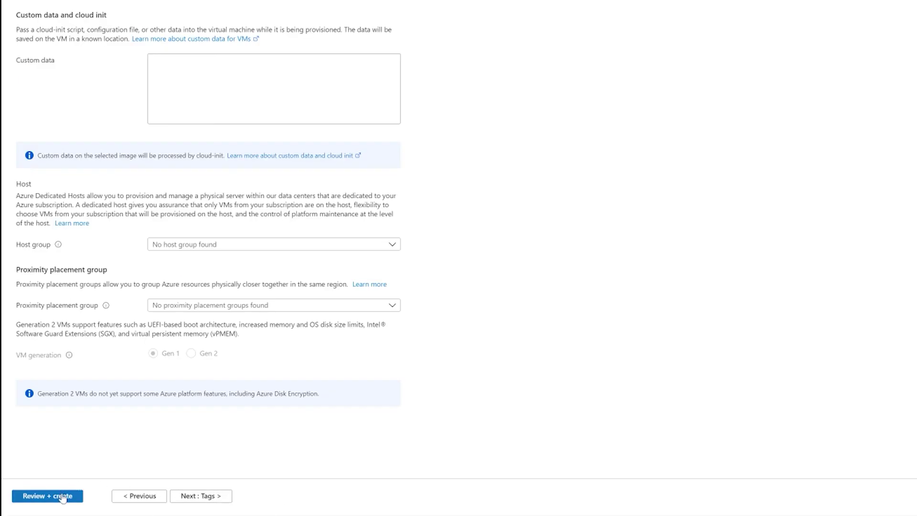
Run final validation on frontend-ds1 and scroll the passed summary priced at 0.0249 USD/hr
click(62, 496)
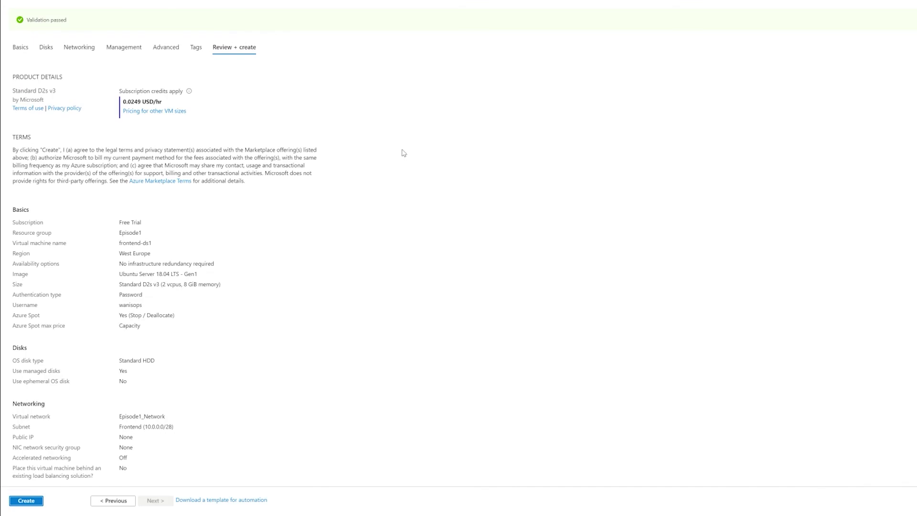
scroll(562, 305, down, 3)
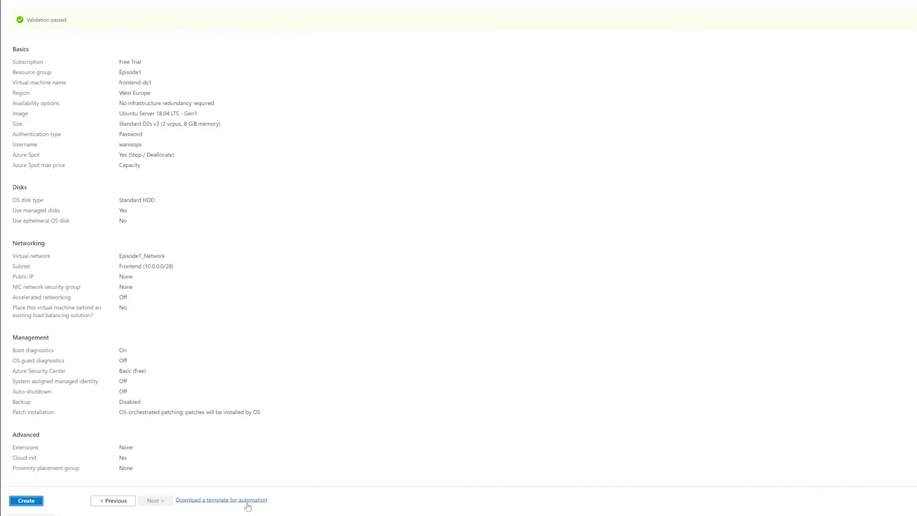
key(Return)
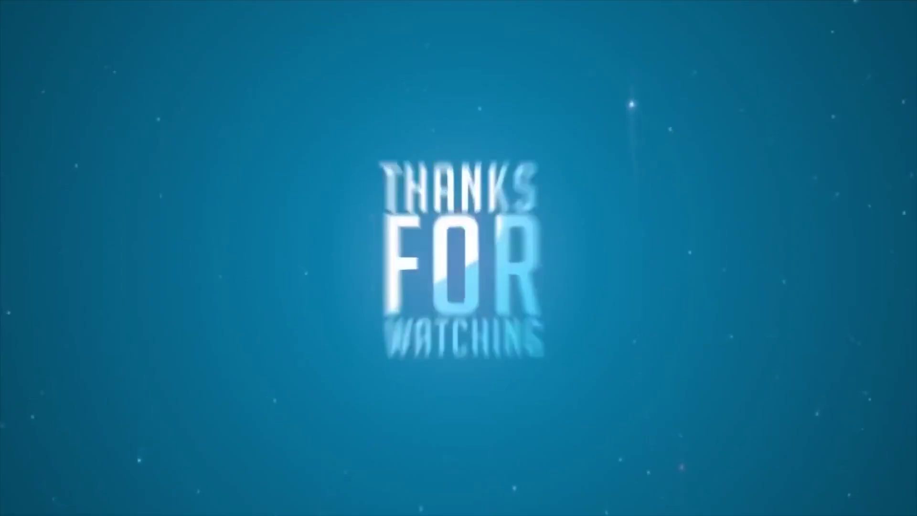